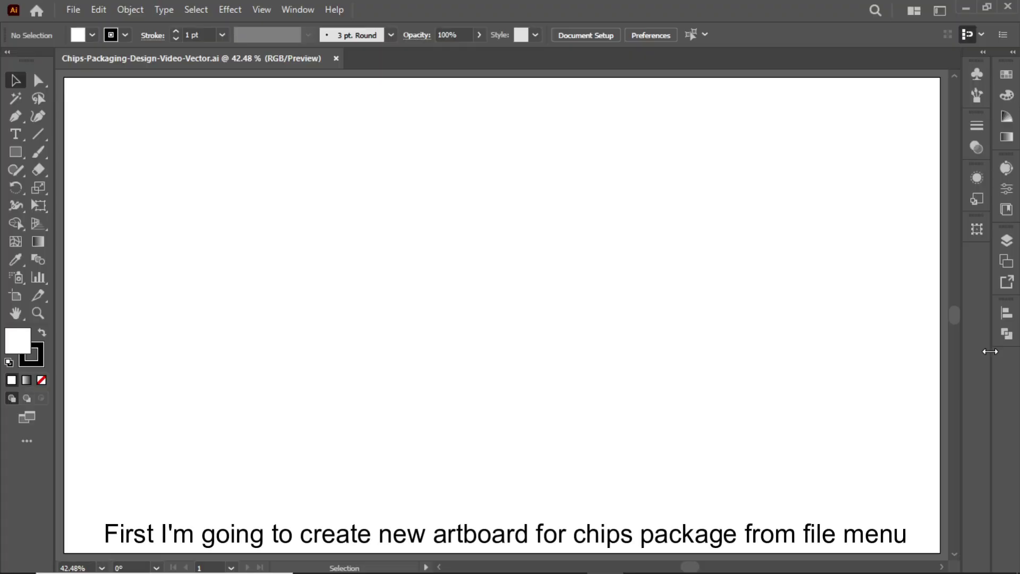
Start a new document named Chips Packaging Design, 11 x 7.5 inches
{"action": "left_click", "coordinate": [73, 10]}
{"action": "left_click", "coordinate": [136, 25]}
{"action": "type", "text": "C"}
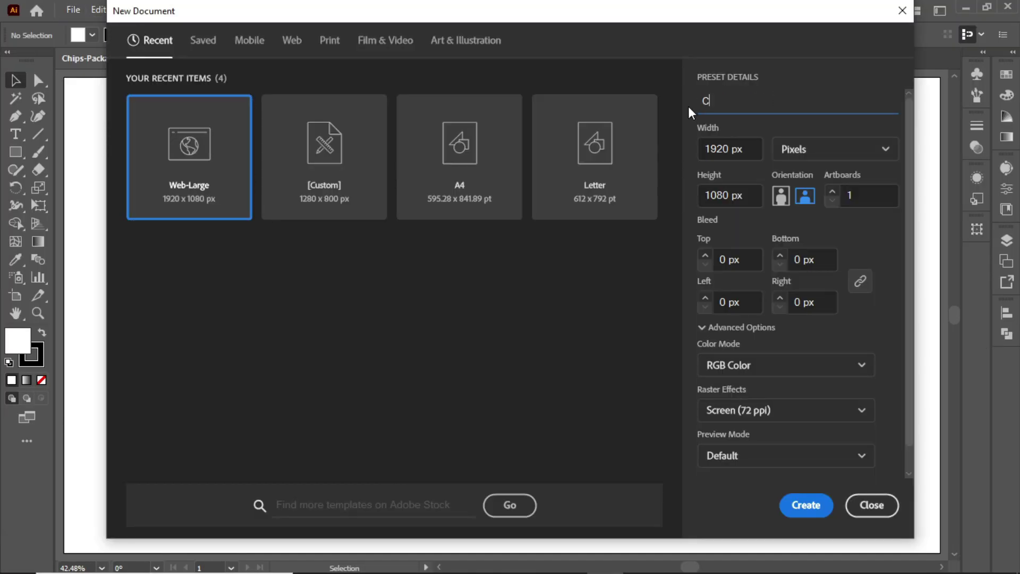
{"action": "type", "text": "hips Packaging Design"}
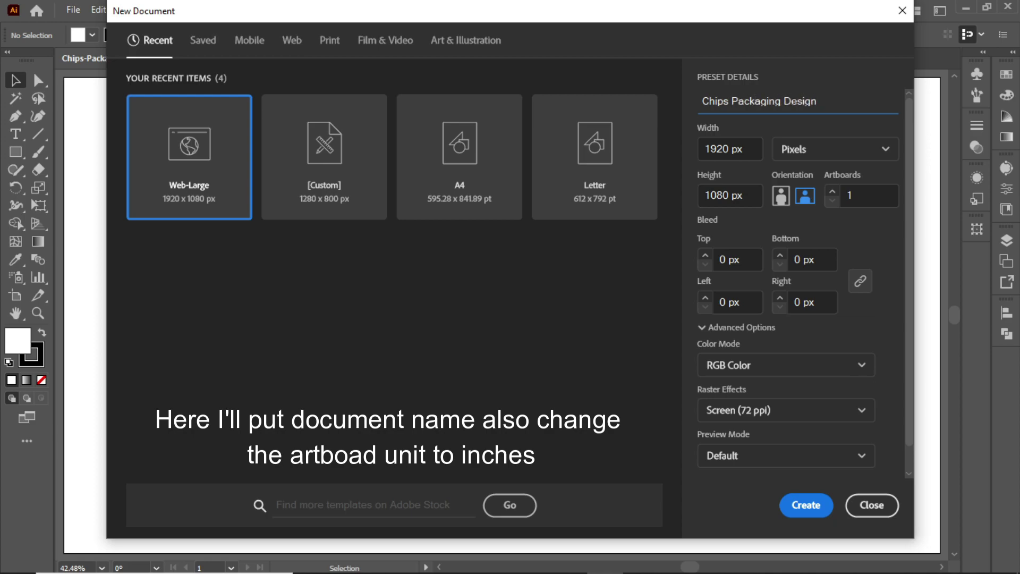
{"action": "left_click", "coordinate": [834, 149]}
{"action": "left_click", "coordinate": [796, 250]}
{"action": "double_click", "coordinate": [728, 149]}
{"action": "type", "text": "11"}
{"action": "key", "text": "Tab"}
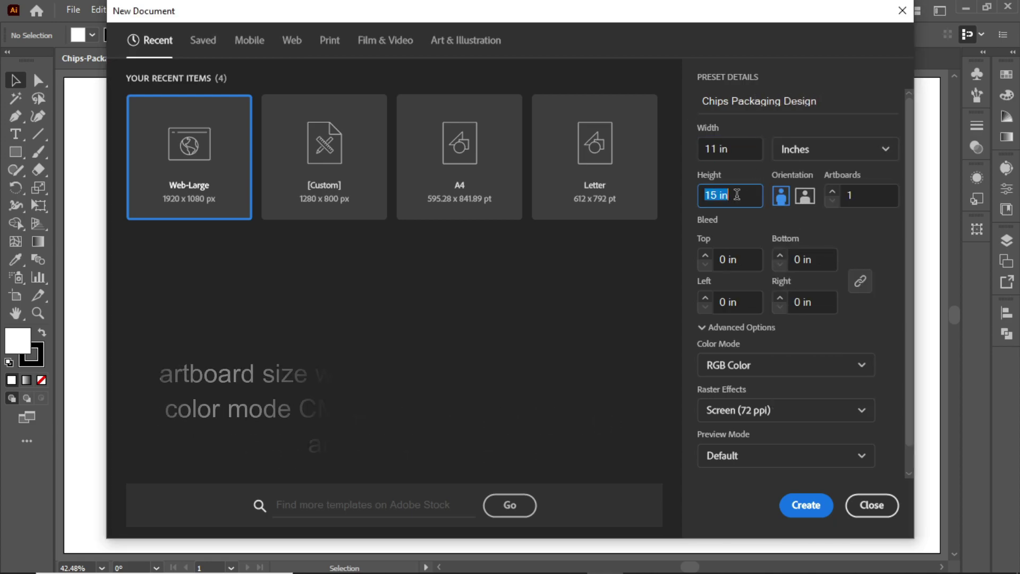
{"action": "type", "text": "7.5"}
Make the document landscape, CMYK, with High (300 ppi) raster effects, and create it
{"action": "left_click", "coordinate": [786, 365]}
{"action": "left_click", "coordinate": [744, 387]}
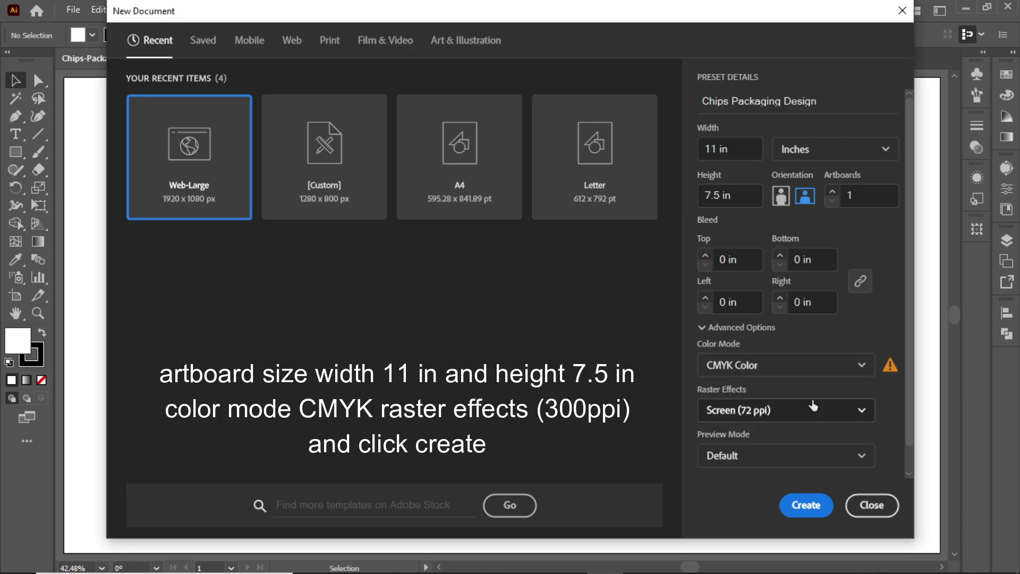
{"action": "left_click", "coordinate": [787, 409]}
{"action": "left_click", "coordinate": [744, 500]}
{"action": "left_click", "coordinate": [804, 506]}
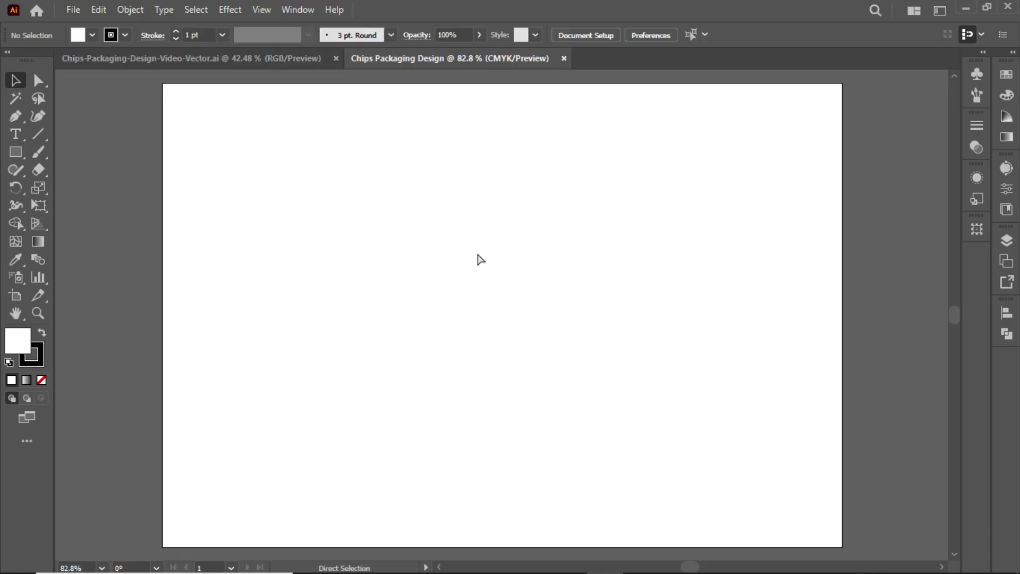
Draw a 5 x 6.5 in front panel rectangle centred on the artboard
{"action": "right_click", "coordinate": [17, 151]}
{"action": "left_click", "coordinate": [128, 152]}
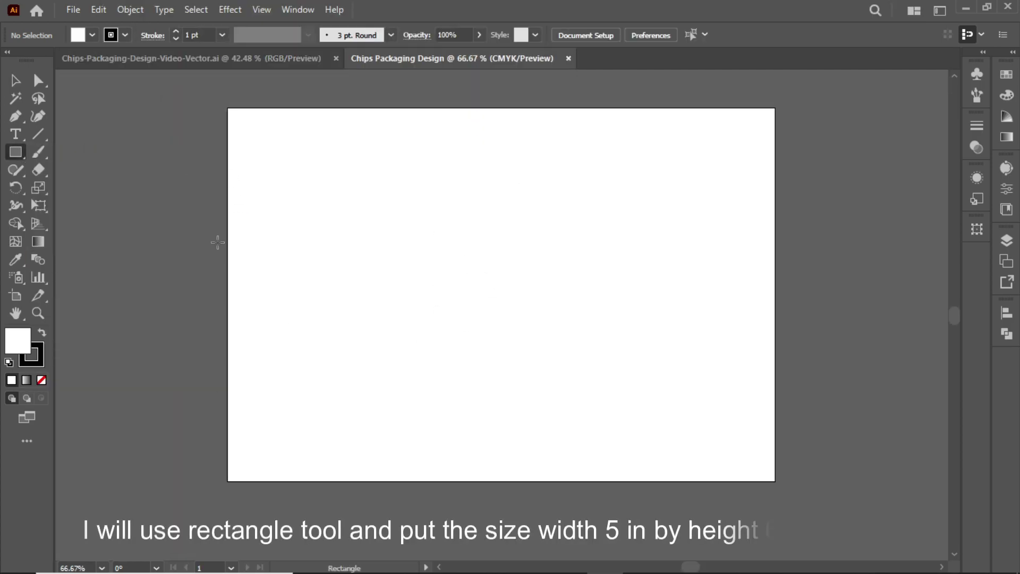
{"action": "left_click", "coordinate": [217, 243]}
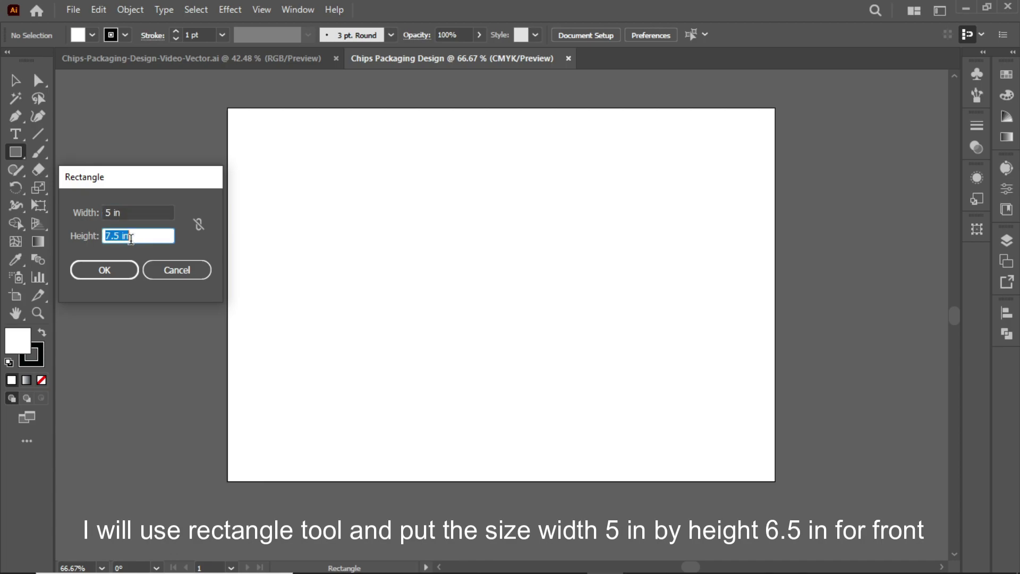
{"action": "key", "text": "Return"}
{"action": "left_click", "coordinate": [640, 35]}
{"action": "left_click", "coordinate": [702, 35]}
{"action": "key", "text": "v"}
{"action": "key", "text": "ctrl+shift+a"}
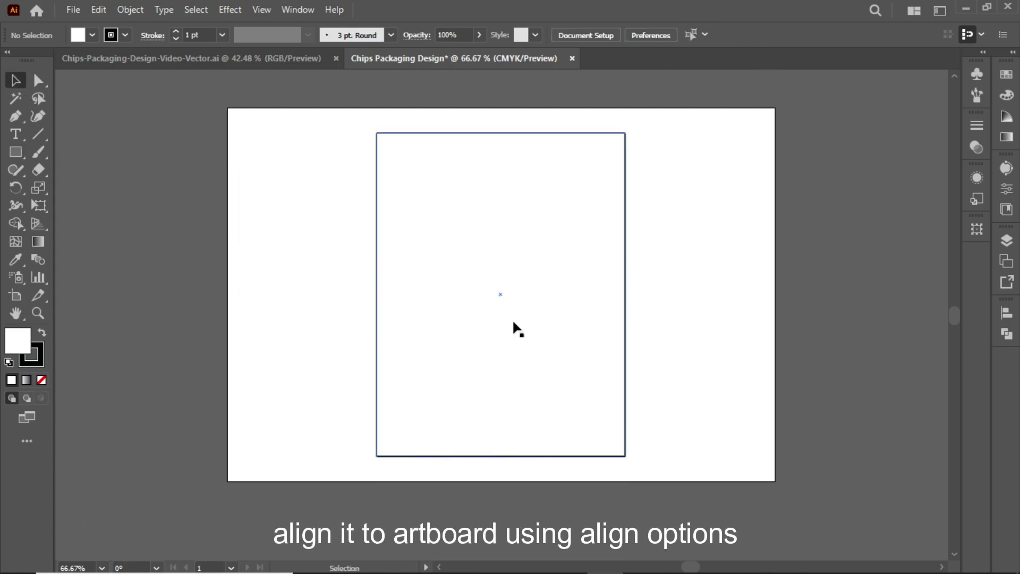
{"action": "left_click", "coordinate": [512, 319]}
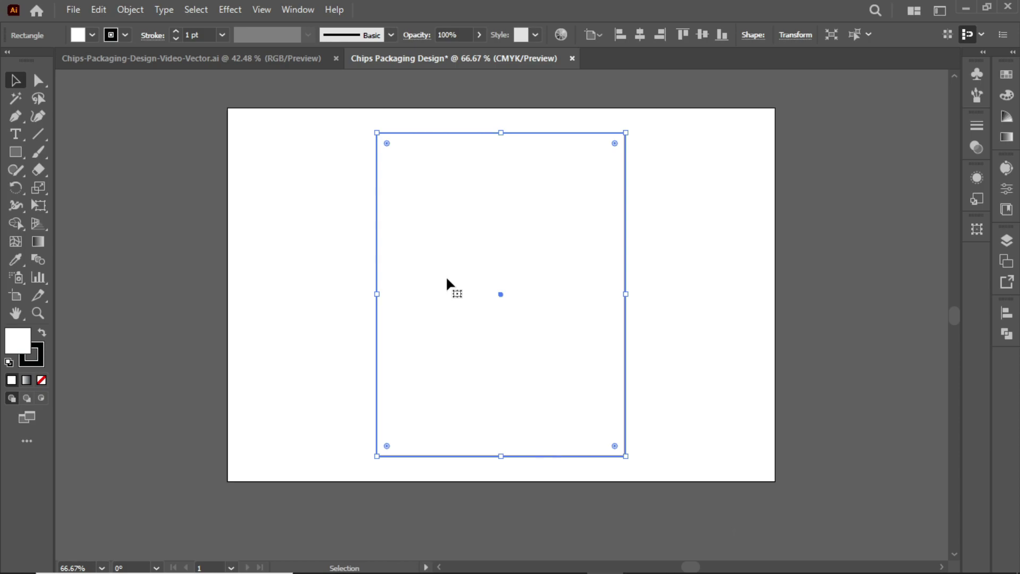
Add 2.5 in wide side panels to the right and left of the front panel
{"action": "left_click_drag", "start_coordinate": [445, 276], "coordinate": [661, 400]}
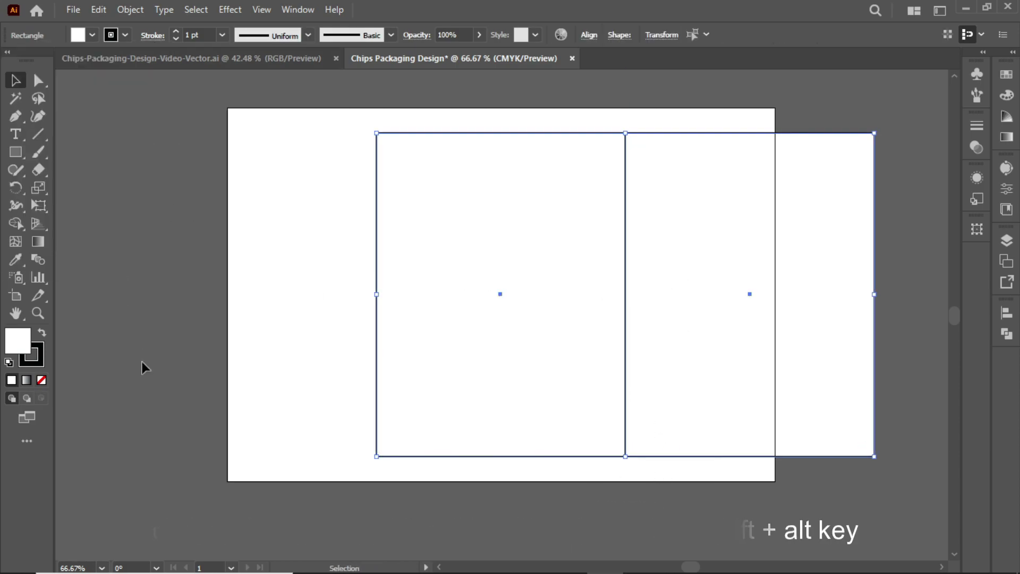
{"action": "left_click", "coordinate": [977, 230]}
{"action": "left_click", "coordinate": [911, 248]}
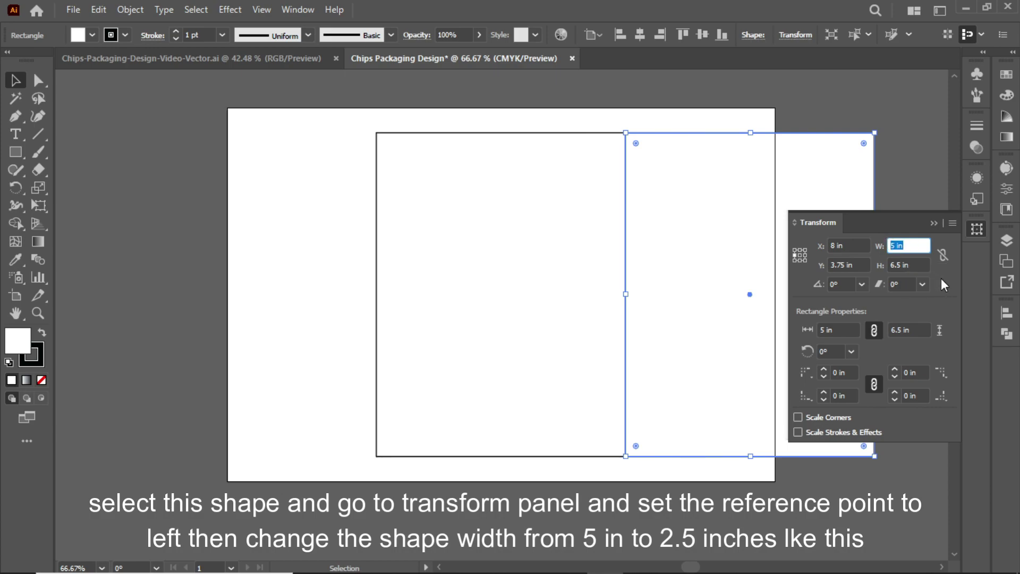
{"action": "key", "text": "Return"}
{"action": "left_click", "coordinate": [934, 223]}
{"action": "left_click_drag", "start_coordinate": [688, 292], "coordinate": [314, 292]}
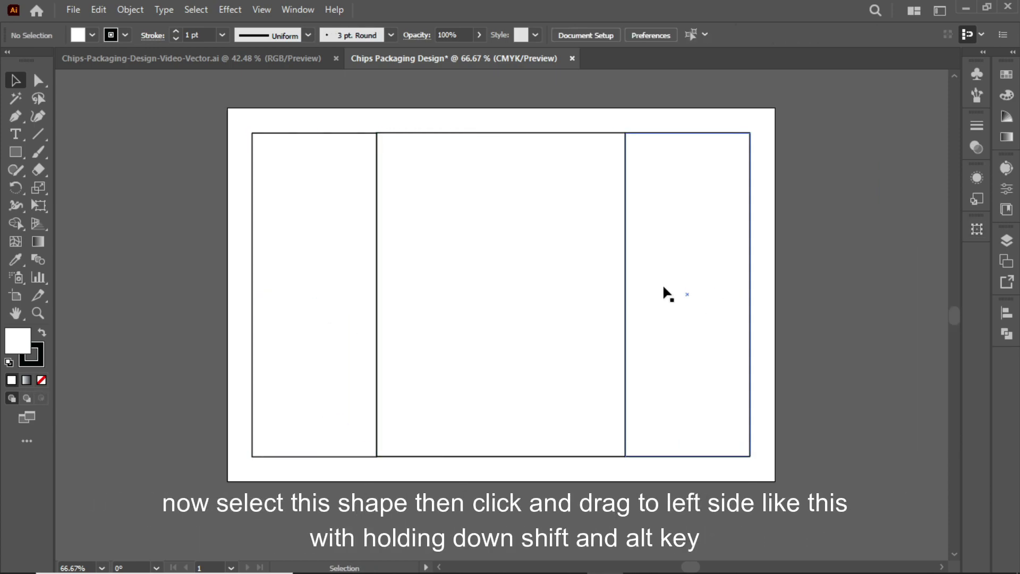
Duplicate the panel row into a thin strip along the top and bottom
{"action": "key", "text": "ctrl+shift+a"}
{"action": "key", "text": "ctrl+a"}
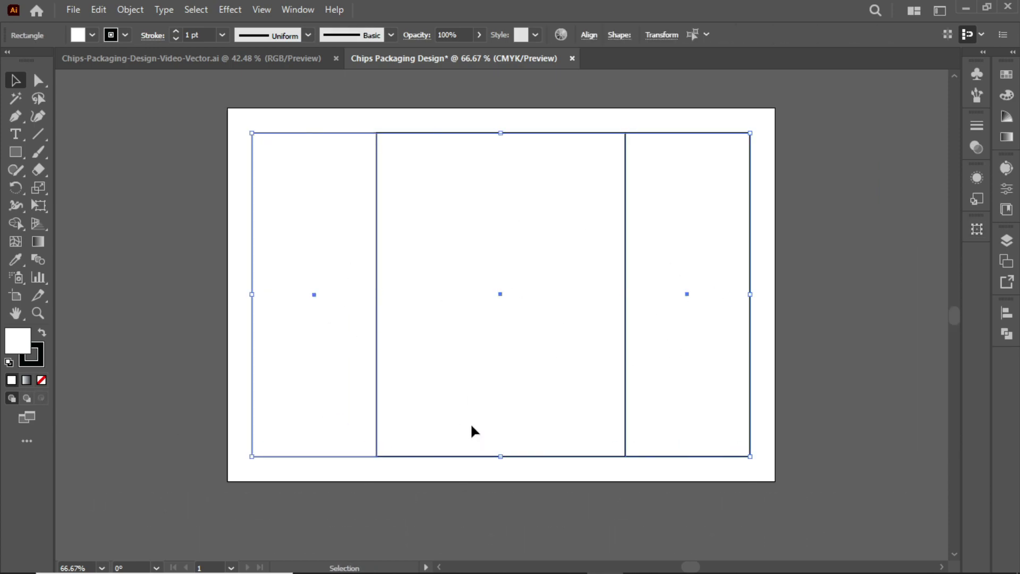
{"action": "left_click_drag", "start_coordinate": [472, 429], "coordinate": [484, 102]}
{"action": "scroll", "coordinate": [492, 298], "scroll_direction": "up", "scroll_amount": 5}
{"action": "left_click_drag", "start_coordinate": [500, 145], "coordinate": [495, 451]}
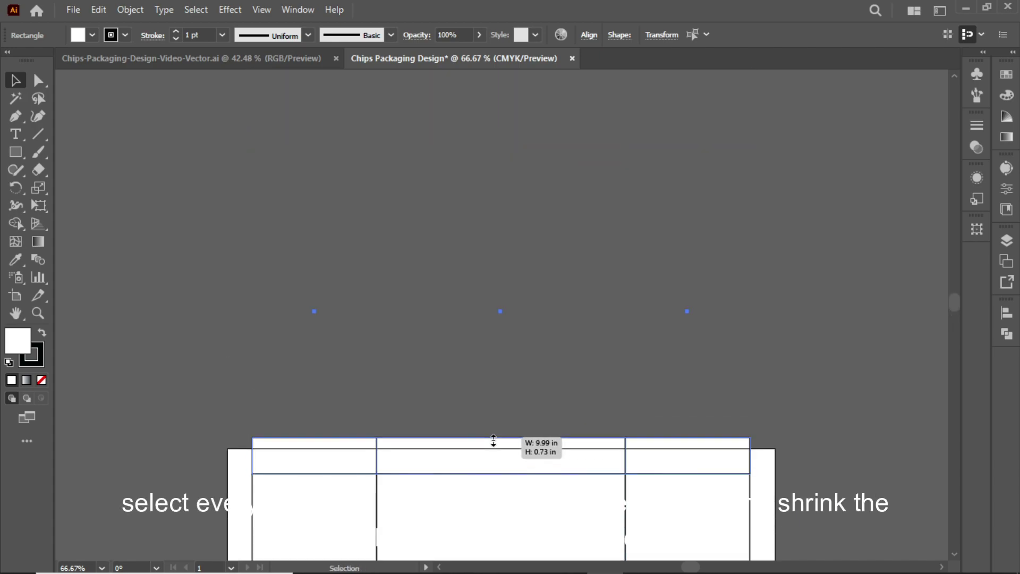
{"action": "scroll", "coordinate": [563, 349], "scroll_direction": "down", "scroll_amount": 5}
{"action": "key", "text": "shift+F8"}
{"action": "left_click_drag", "start_coordinate": [501, 126], "coordinate": [497, 126]}
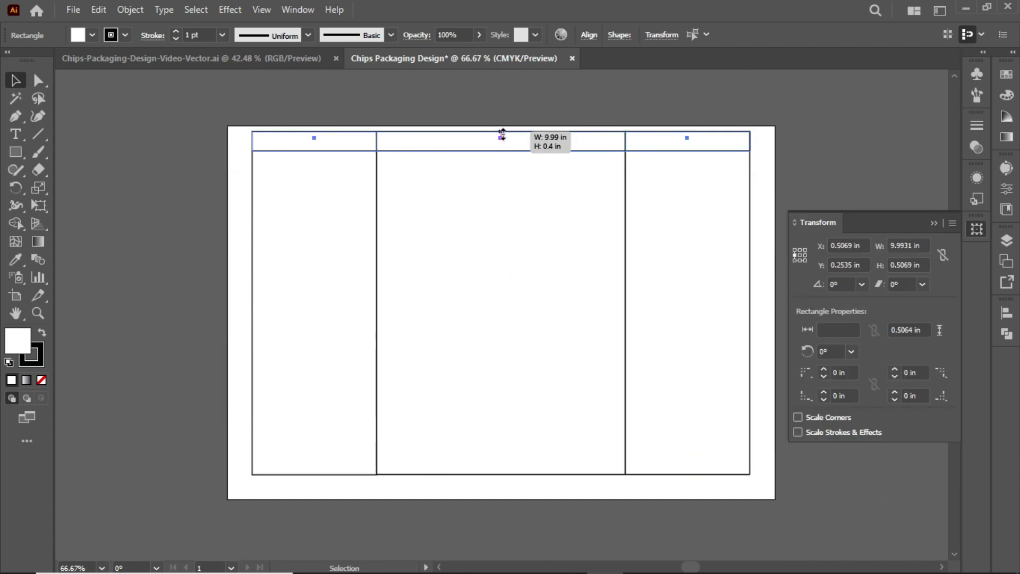
{"action": "left_click_drag", "start_coordinate": [565, 149], "coordinate": [524, 497]}
Add narrow edge strips on the left and right sides of the dieline
{"action": "left_click", "coordinate": [809, 176]}
{"action": "mouse_move", "coordinate": [798, 95]}
{"action": "left_mouse_down"}
{"action": "mouse_move", "coordinate": [729, 510]}
{"action": "mouse_move", "coordinate": [845, 487]}
{"action": "left_mouse_up"}
{"action": "key", "text": "ctrl+z"}
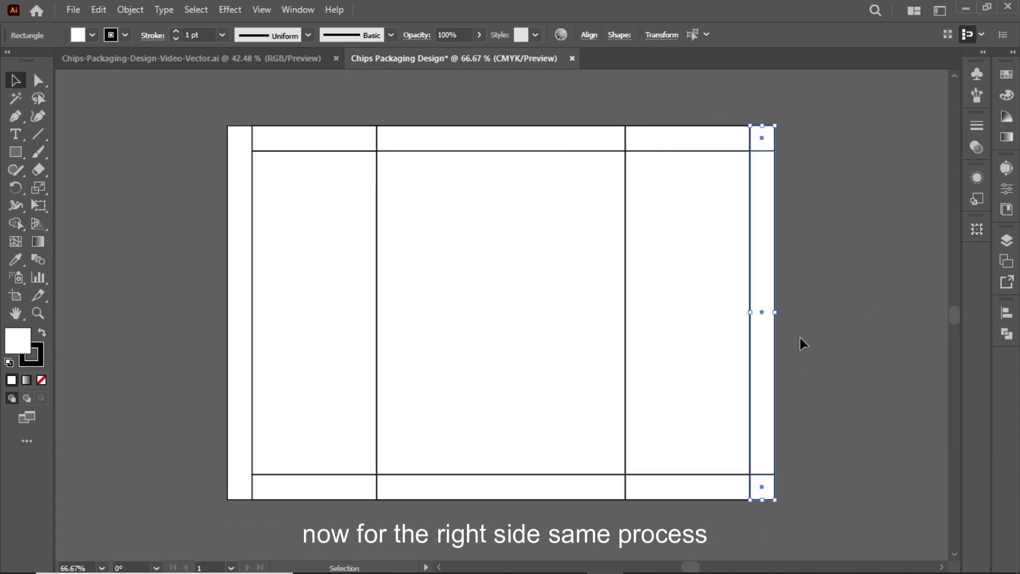
{"action": "left_click", "coordinate": [801, 342]}
{"action": "left_click_drag", "start_coordinate": [761, 133], "coordinate": [240, 273]}
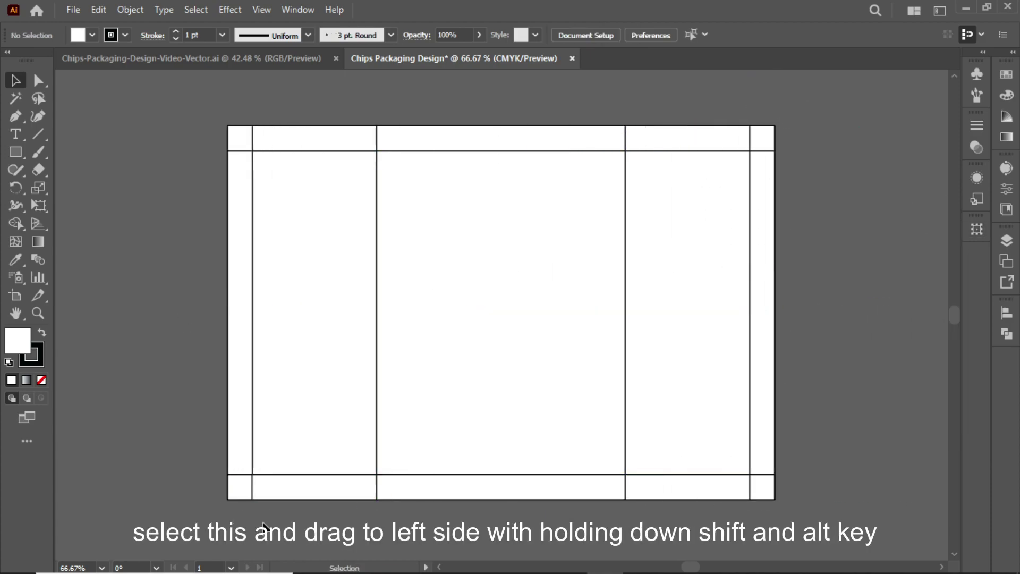
{"action": "left_click", "coordinate": [313, 486]}
{"action": "left_click", "coordinate": [218, 508]}
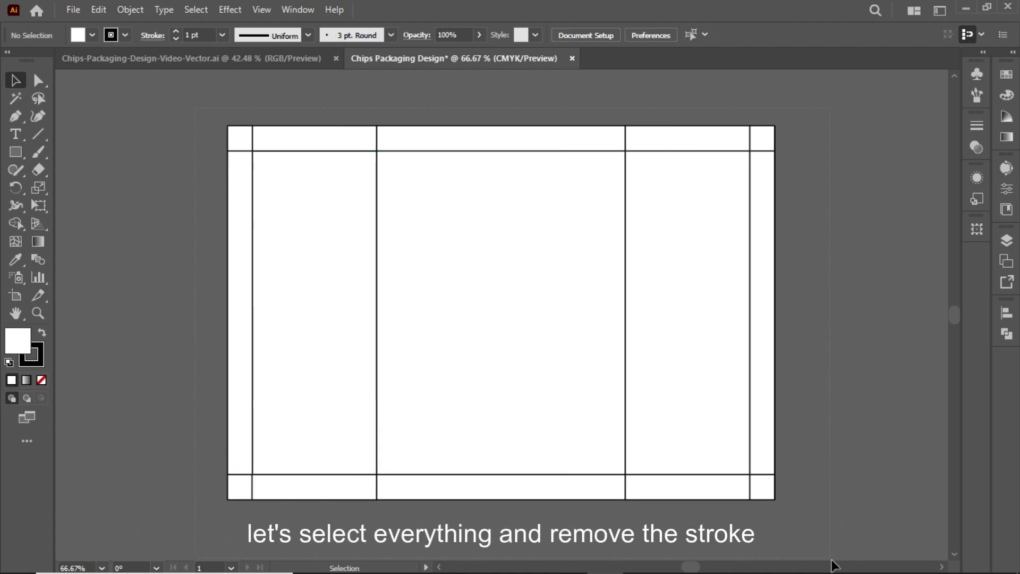
Remove the outline from all dieline shapes and give them a gradient fill
{"action": "key", "text": "ctrl+a"}
{"action": "left_click", "coordinate": [125, 35]}
{"action": "left_click", "coordinate": [11, 59]}
{"action": "key", "text": "period"}
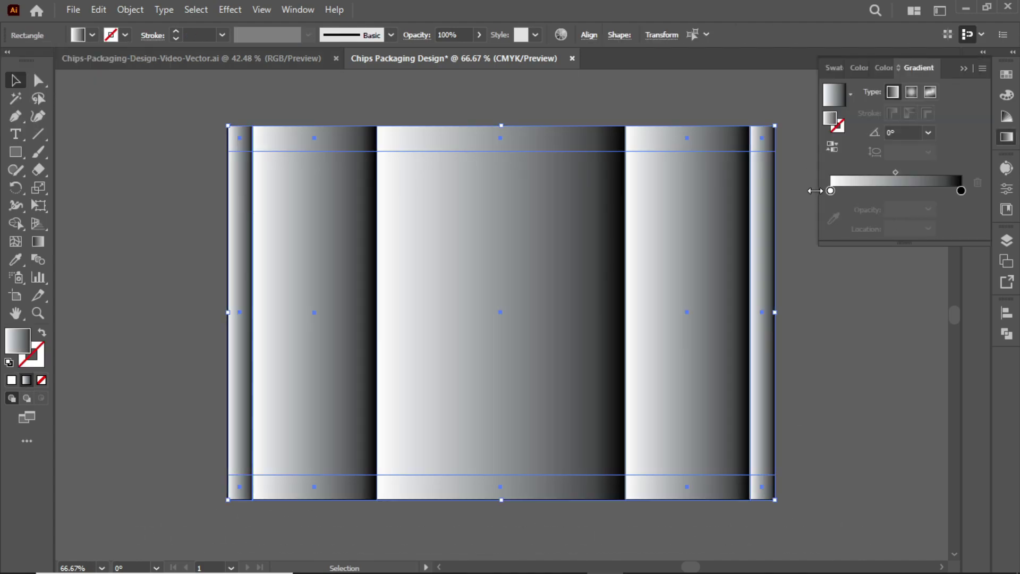
Recolour both gradient stops in RGB, orange on the right, and make it radial
{"action": "double_click", "coordinate": [831, 190]}
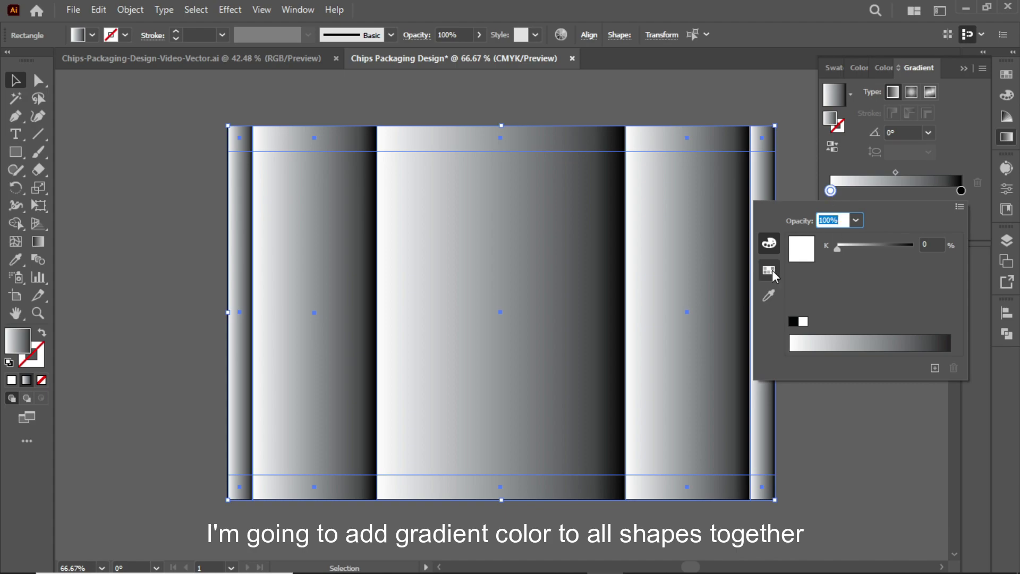
{"action": "left_click", "coordinate": [960, 206]}
{"action": "left_click", "coordinate": [936, 239]}
{"action": "type", "text": "52B25"}
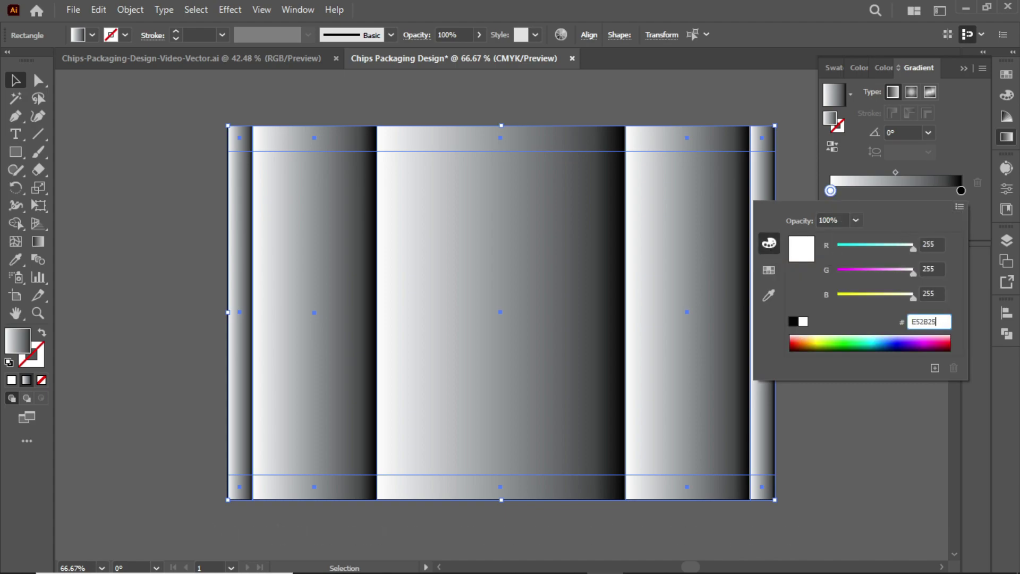
{"action": "double_click", "coordinate": [961, 190]}
{"action": "left_click", "coordinate": [960, 206]}
{"action": "left_click", "coordinate": [936, 239]}
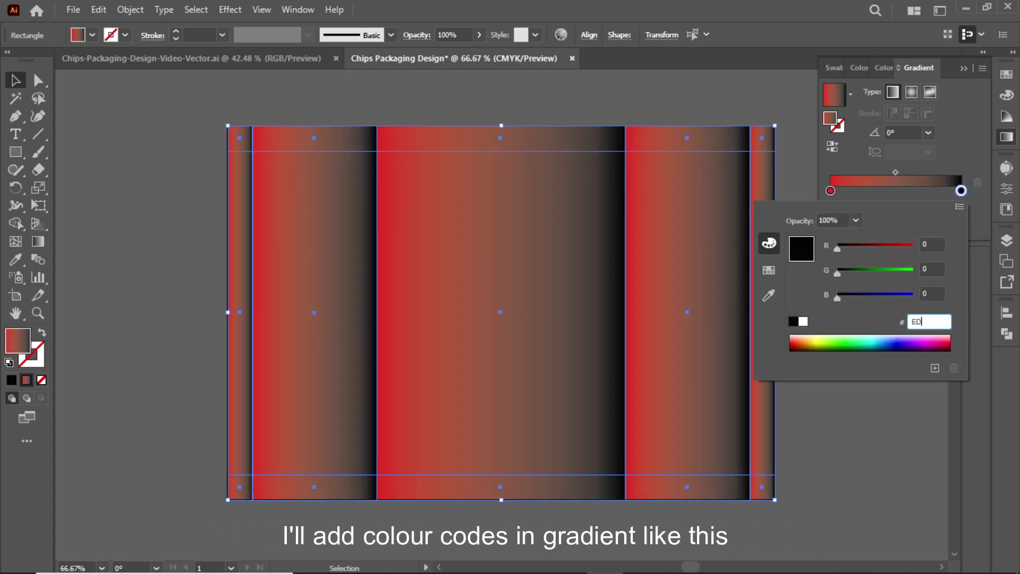
{"action": "key", "text": "Return"}
{"action": "left_click", "coordinate": [912, 92]}
Stretch the gradient top to bottom, reverse its colours, and start text beside the artboard
{"action": "key", "text": "g"}
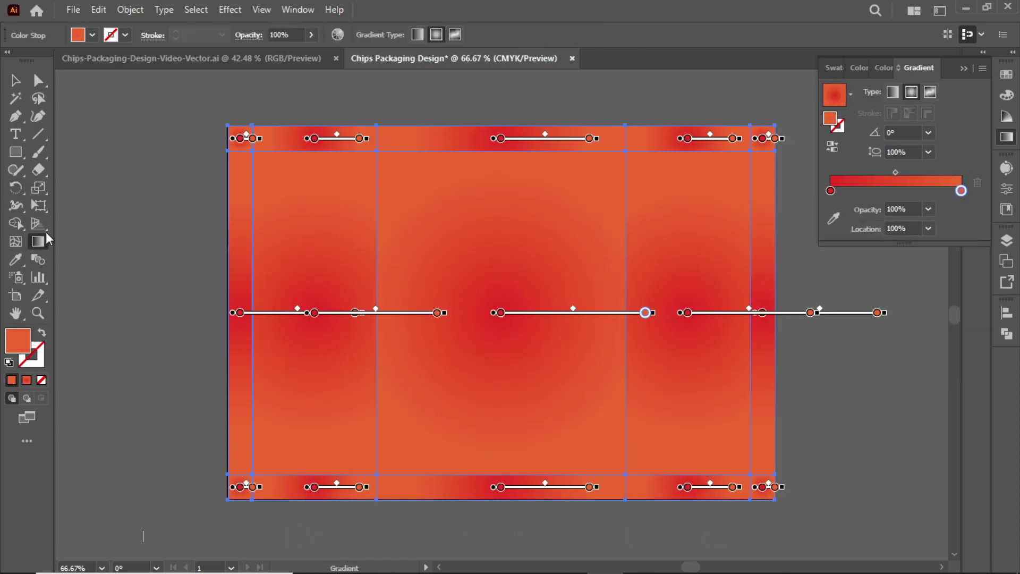
{"action": "left_click_drag", "start_coordinate": [503, 116], "coordinate": [503, 480]}
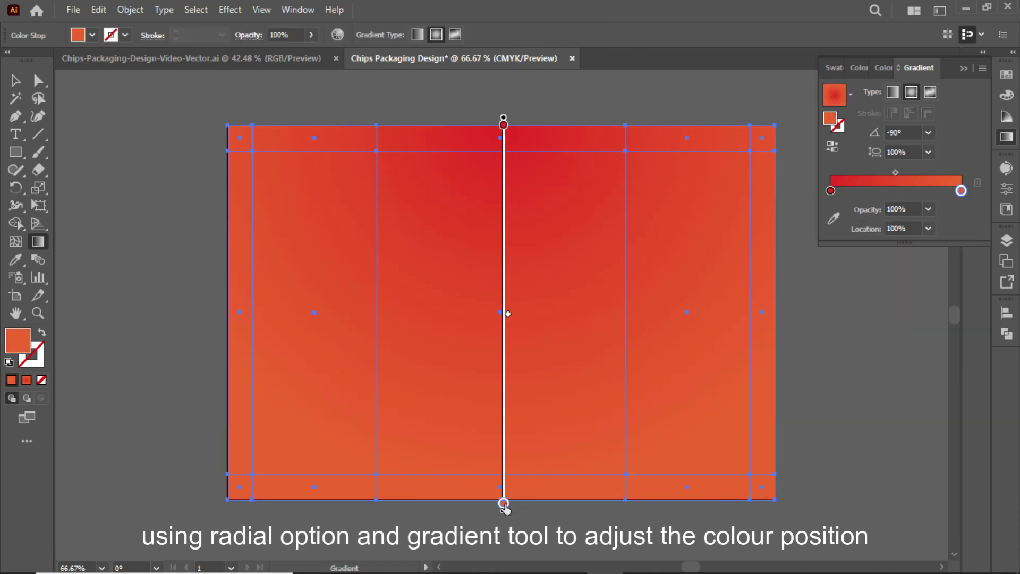
{"action": "left_click_drag", "start_coordinate": [838, 192], "coordinate": [961, 191]}
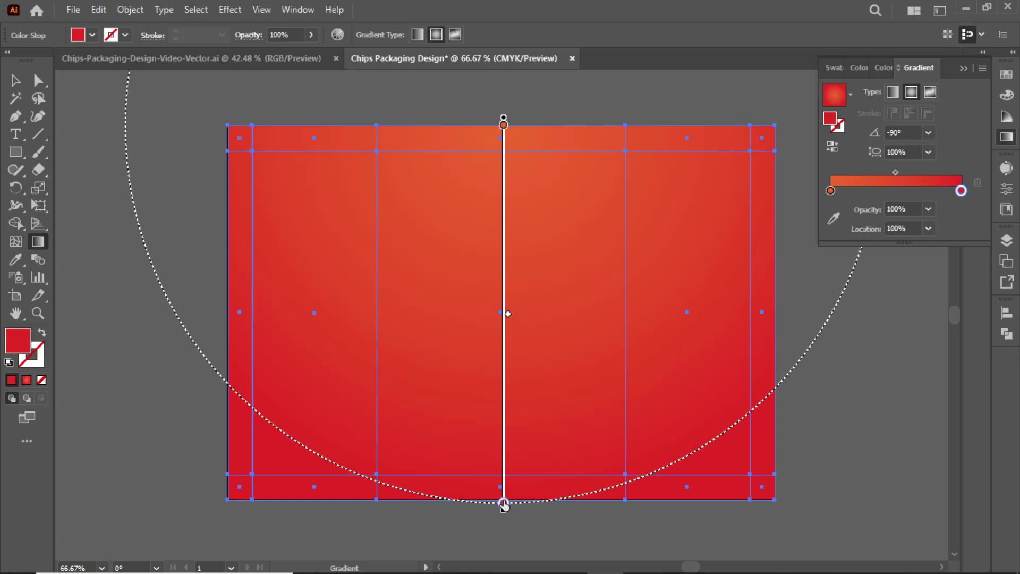
{"action": "key", "text": "t"}
{"action": "left_click", "coordinate": [123, 222]}
Type CRISPY, enlarge it, and set it in Bamboozle Fill
{"action": "type", "text": "CRISPY"}
{"action": "key", "text": "Escape"}
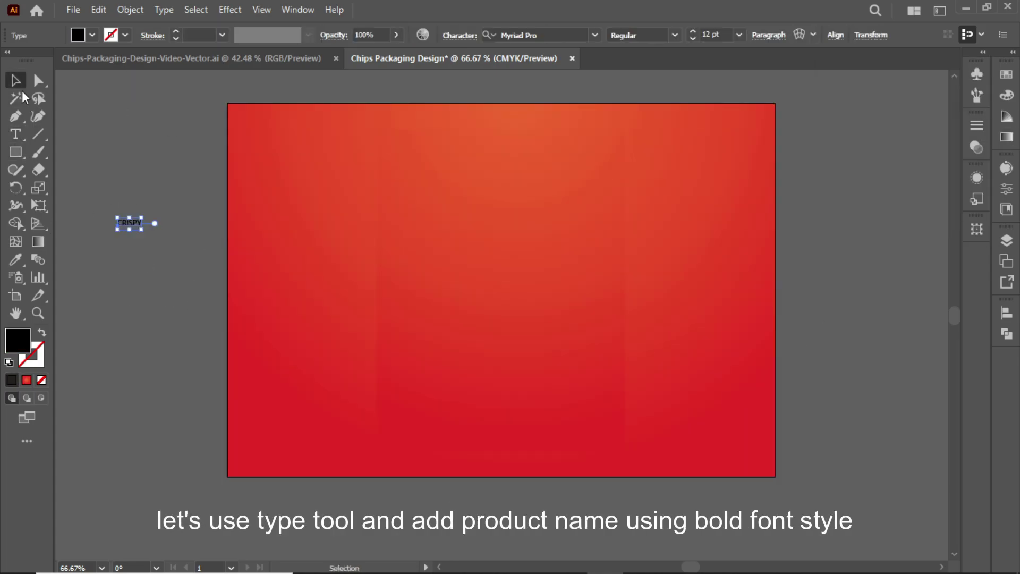
{"action": "left_click_drag", "start_coordinate": [141, 229], "coordinate": [210, 244]}
{"action": "left_click", "coordinate": [537, 34]}
{"action": "type", "text": "bamb"}
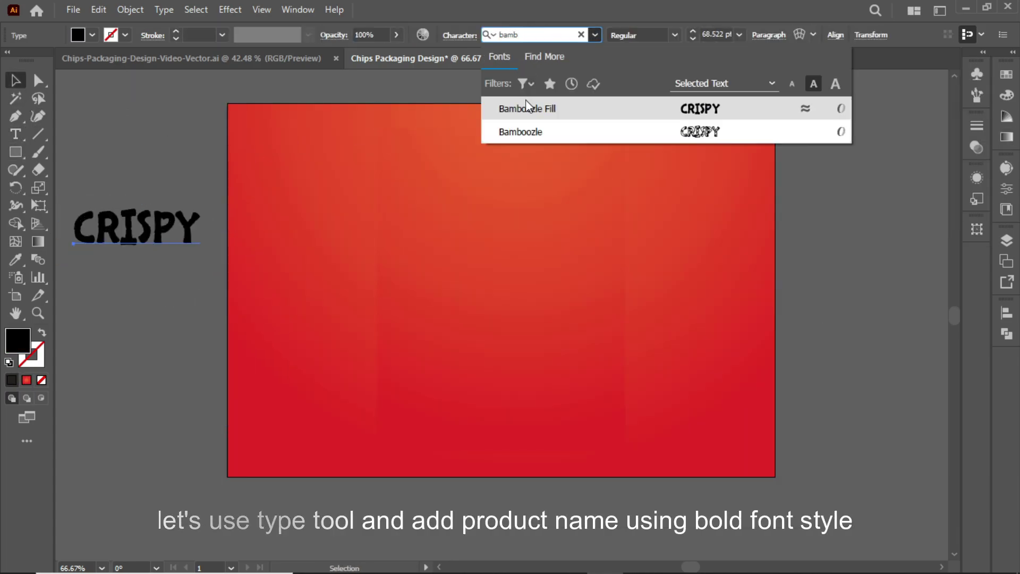
{"action": "left_click", "coordinate": [527, 109]}
{"action": "double_click", "coordinate": [132, 223]}
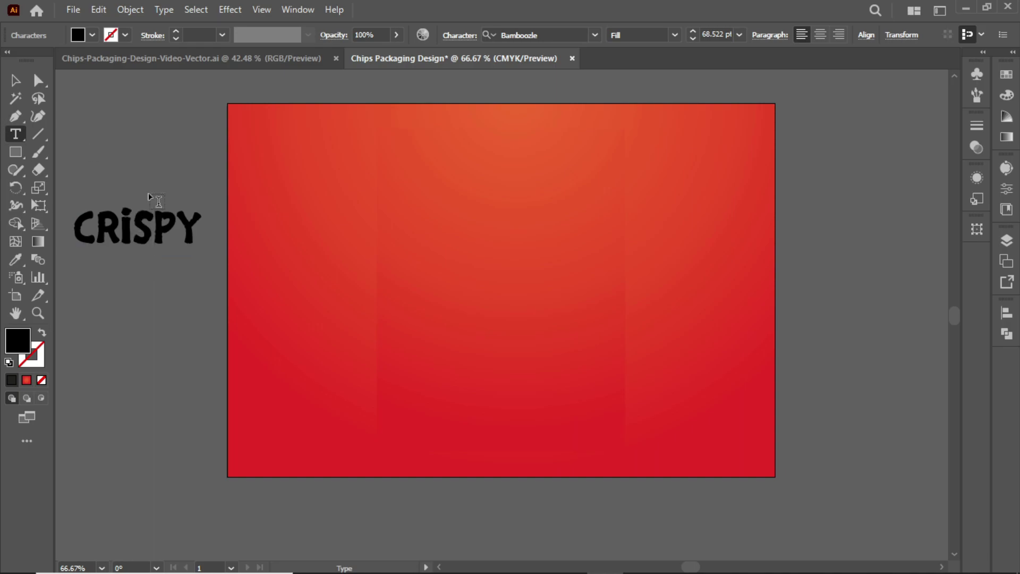
{"action": "key", "text": "Escape"}
{"action": "left_click_drag", "start_coordinate": [193, 228], "coordinate": [209, 255]}
Draw a white oval near the top of the front panel, tilted about ten degrees
{"action": "key", "text": "l"}
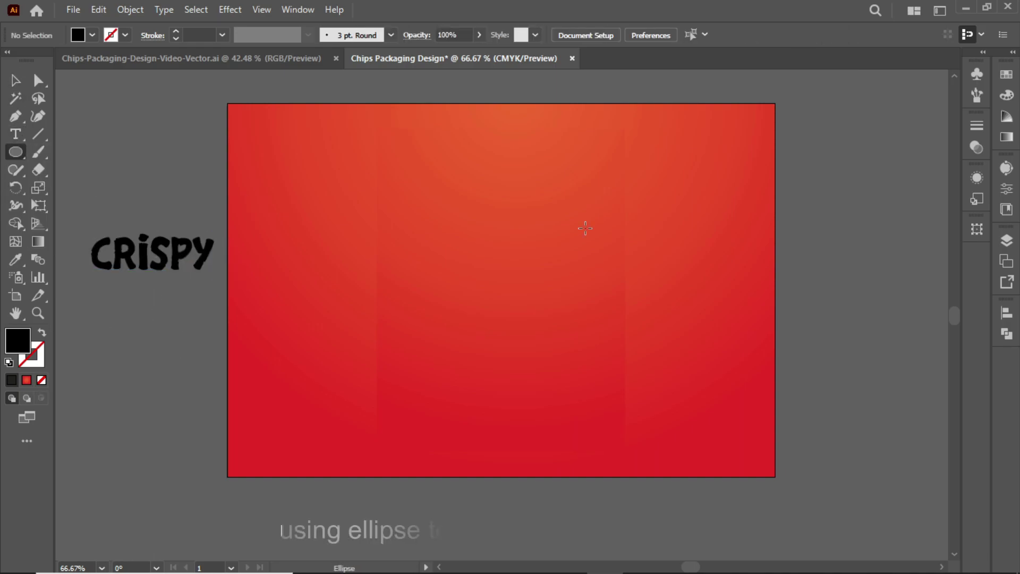
{"action": "left_click_drag", "start_coordinate": [420, 175], "coordinate": [585, 249]}
{"action": "key", "text": "v"}
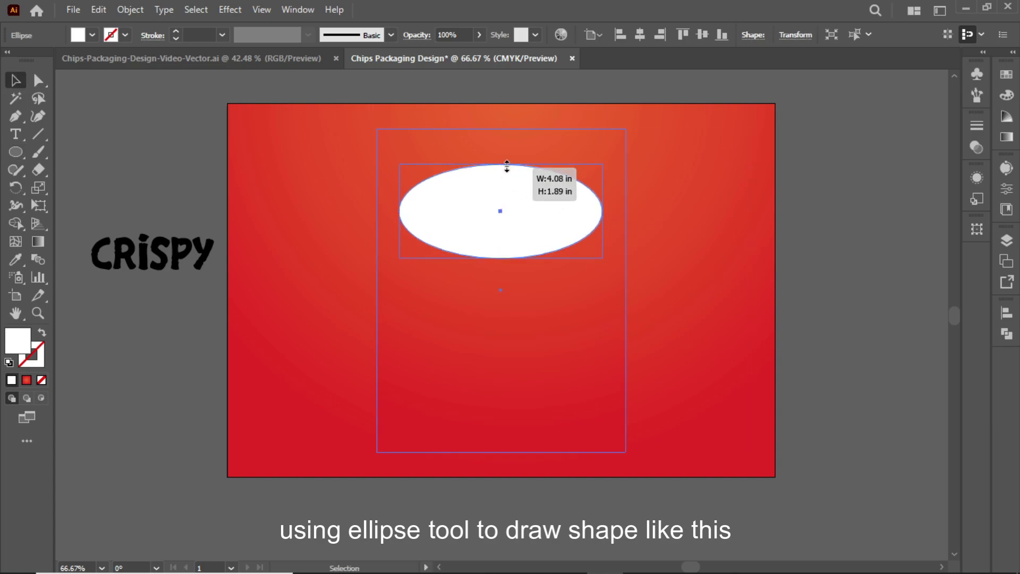
{"action": "left_click_drag", "start_coordinate": [590, 169], "coordinate": [598, 145]}
{"action": "left_click_drag", "start_coordinate": [548, 211], "coordinate": [610, 187]}
Paste a copy of the oval in front and lock the background shapes
{"action": "left_click", "coordinate": [98, 10]}
{"action": "left_click", "coordinate": [143, 112]}
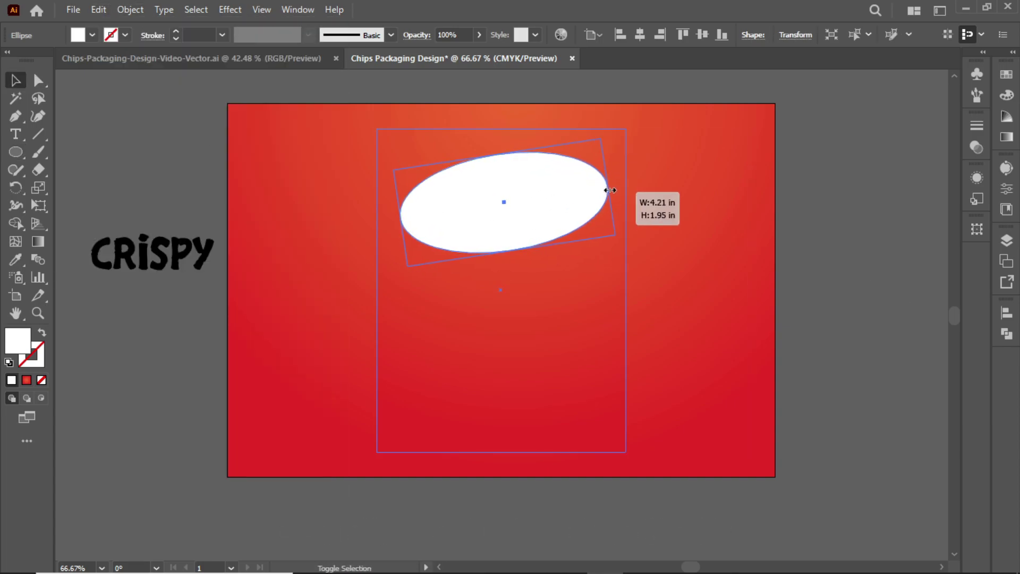
{"action": "left_click", "coordinate": [477, 326]}
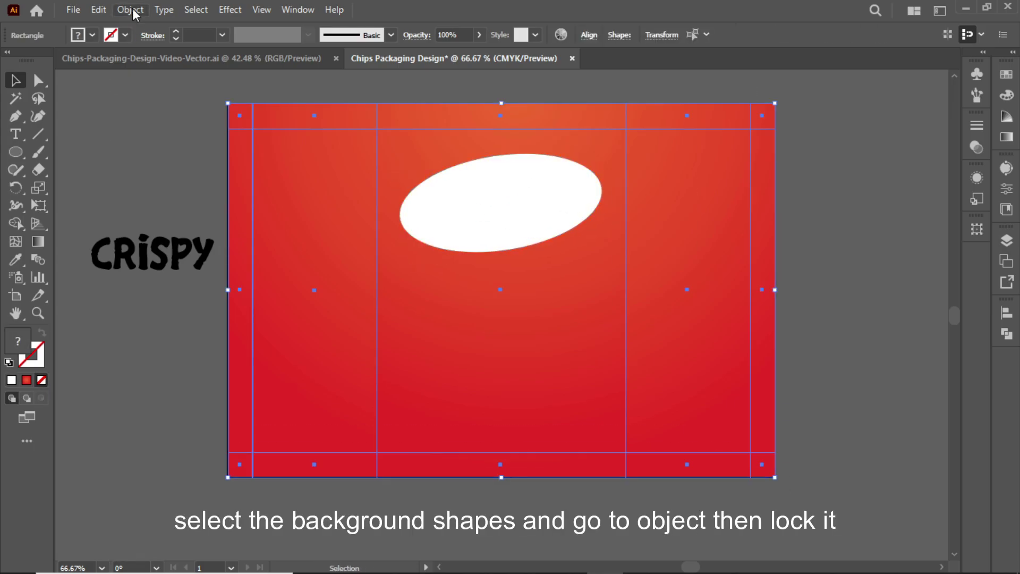
{"action": "left_click", "coordinate": [123, 10]}
{"action": "left_click", "coordinate": [389, 114]}
Resize the front oval inside the group to form the badge with an outer ring
{"action": "left_click", "coordinate": [1007, 333]}
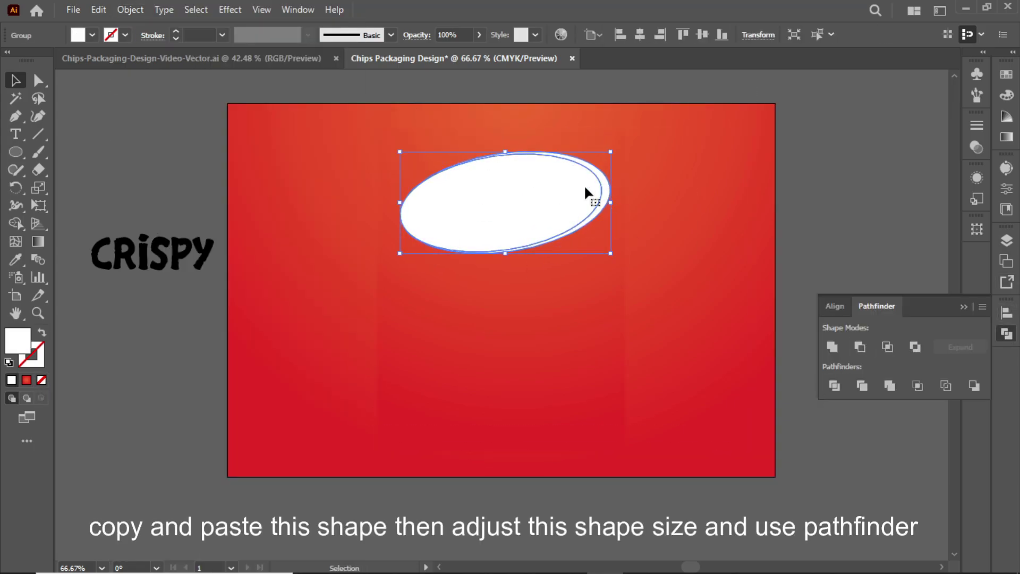
{"action": "double_click", "coordinate": [584, 184]}
{"action": "left_click_drag", "start_coordinate": [611, 151], "coordinate": [619, 143]}
{"action": "key", "text": "Escape"}
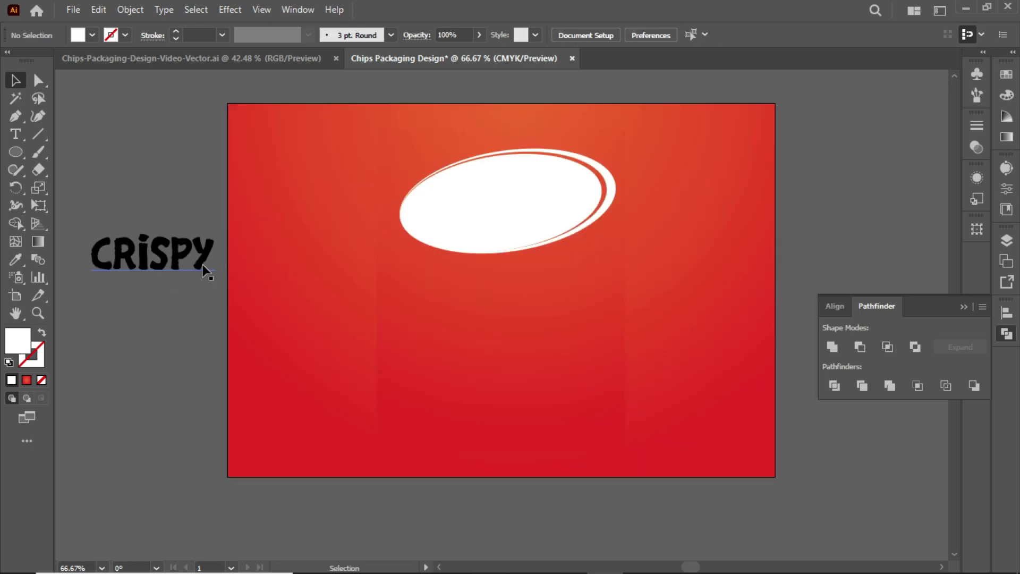
{"action": "left_click", "coordinate": [607, 210]}
Move CRISPY into the white oval and bring it to the front
{"action": "left_click", "coordinate": [153, 266]}
{"action": "right_click", "coordinate": [531, 205]}
{"action": "mouse_move", "coordinate": [201, 261]}
{"action": "left_mouse_down"}
{"action": "mouse_move", "coordinate": [531, 205]}
{"action": "mouse_move", "coordinate": [571, 175]}
{"action": "left_mouse_up"}
{"action": "left_click", "coordinate": [820, 485]}
Flag-warp CRISPY, enlarge it, and angle its red gradient across the letters
{"action": "left_click", "coordinate": [231, 9]}
{"action": "mouse_move", "coordinate": [248, 202]}
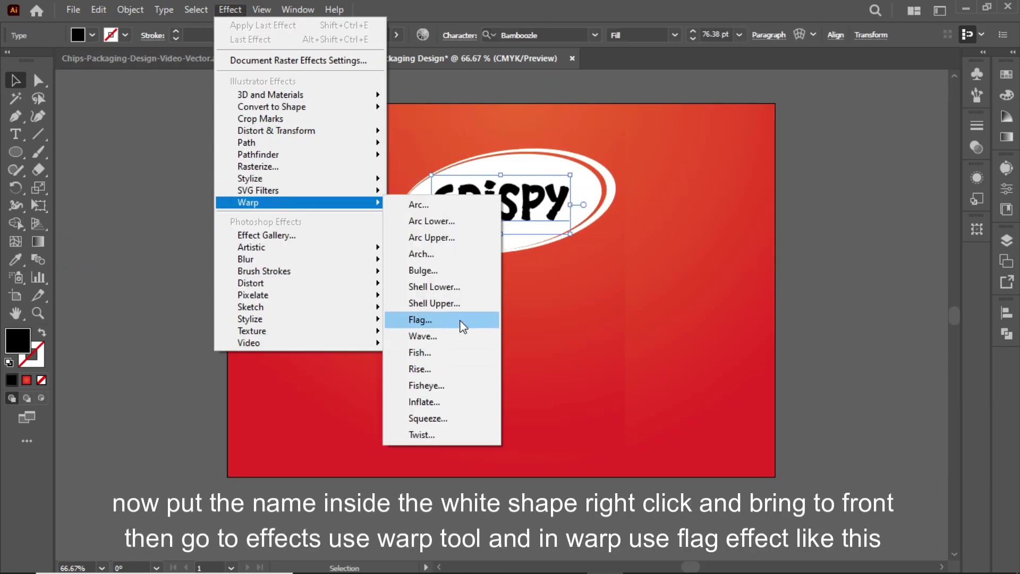
{"action": "left_click", "coordinate": [462, 320]}
{"action": "left_click_drag", "start_coordinate": [390, 183], "coordinate": [63, 226]}
{"action": "left_click", "coordinate": [200, 414]}
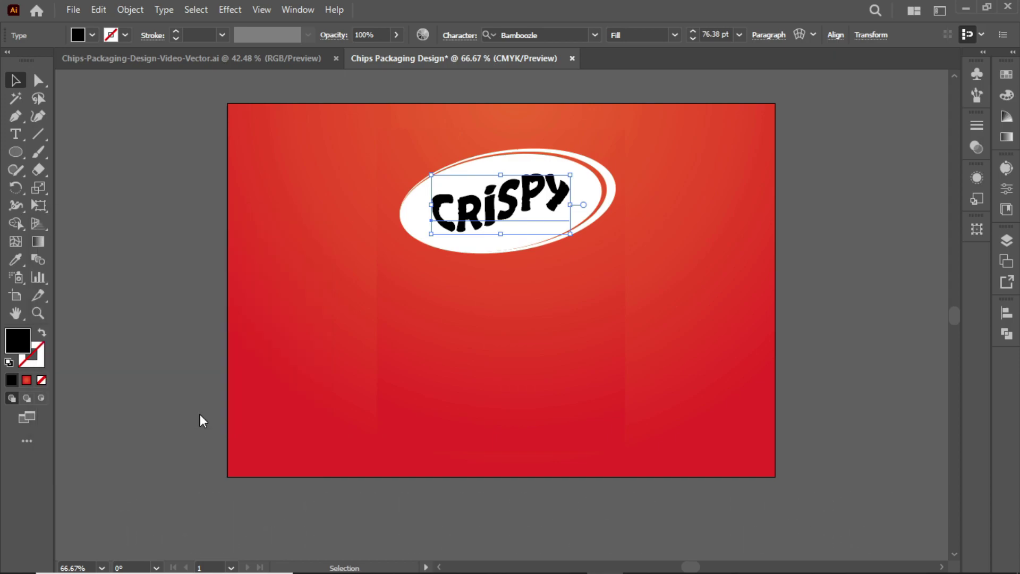
{"action": "left_click_drag", "start_coordinate": [588, 205], "coordinate": [590, 207]}
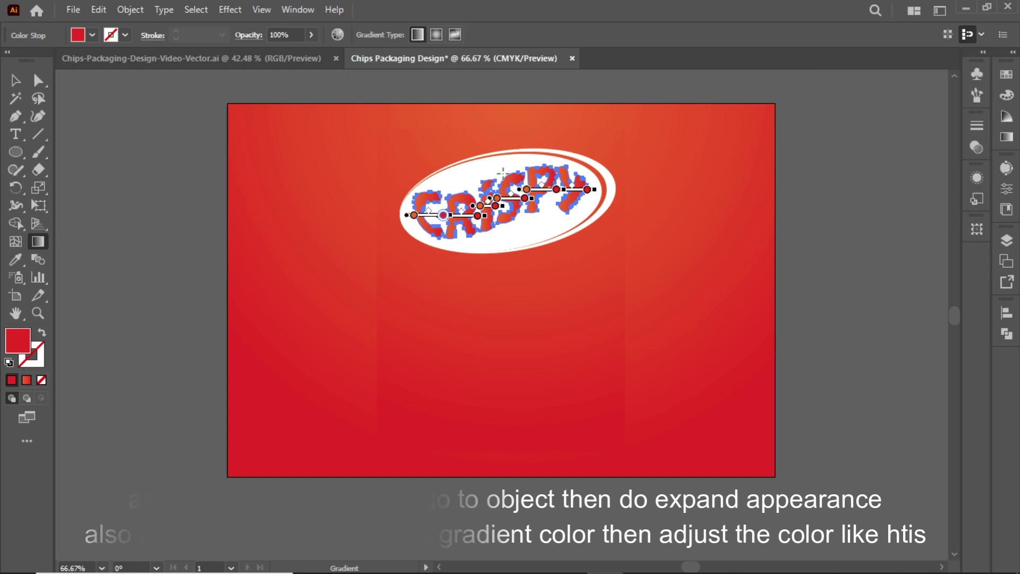
{"action": "left_click_drag", "start_coordinate": [500, 167], "coordinate": [511, 193]}
{"action": "key", "text": "v"}
{"action": "left_click", "coordinate": [613, 212]}
Add enlarged POTATO CHIPS text and move it under CRISPY
{"action": "key", "text": "t"}
{"action": "left_click", "coordinate": [97, 207]}
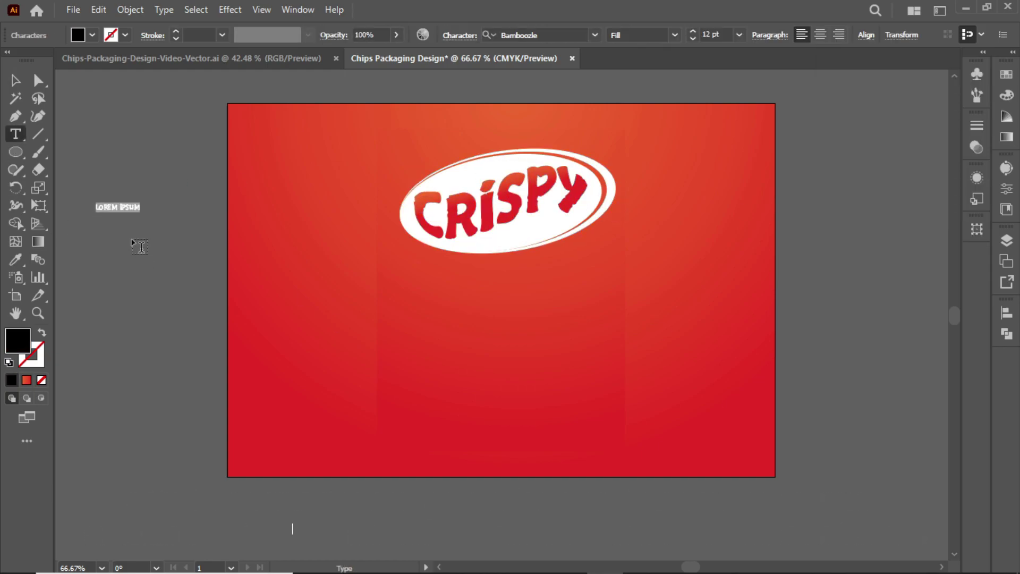
{"action": "key", "text": "BackSpace"}
{"action": "type", "text": "OTATO CHIPS"}
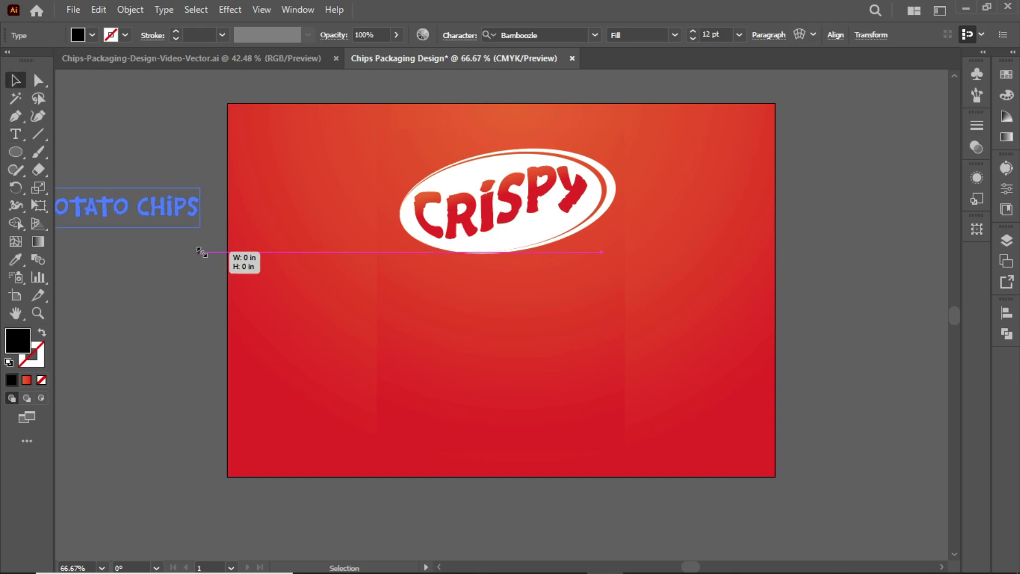
{"action": "left_click_drag", "start_coordinate": [202, 252], "coordinate": [228, 264]}
{"action": "double_click", "coordinate": [190, 216]}
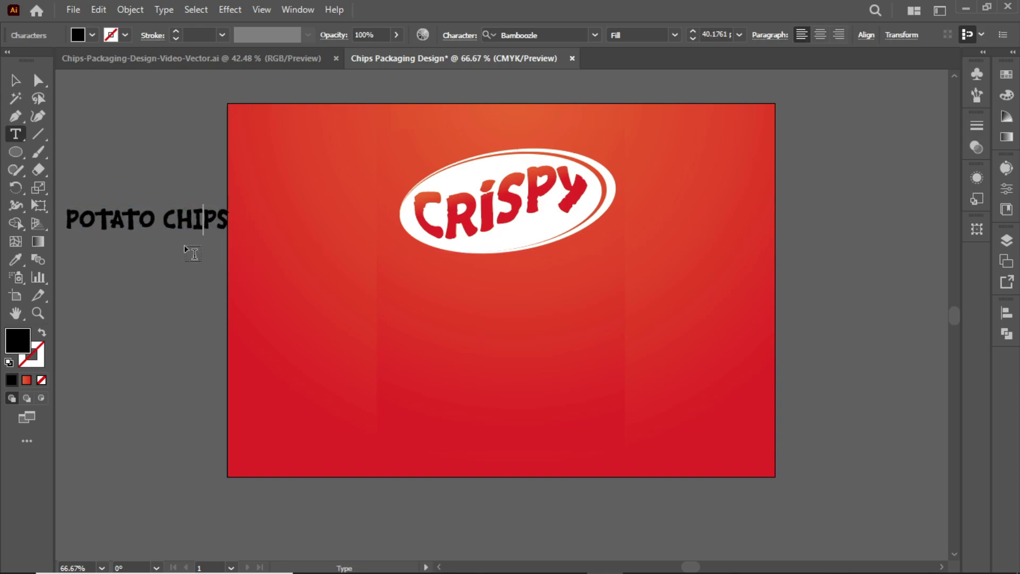
{"action": "left_click_drag", "start_coordinate": [184, 222], "coordinate": [506, 250]}
Arc-warp POTATO CHIPS, shrink it to fit, and rotate it to follow the oval's tilt
{"action": "left_click", "coordinate": [230, 10]}
{"action": "left_click", "coordinate": [414, 222]}
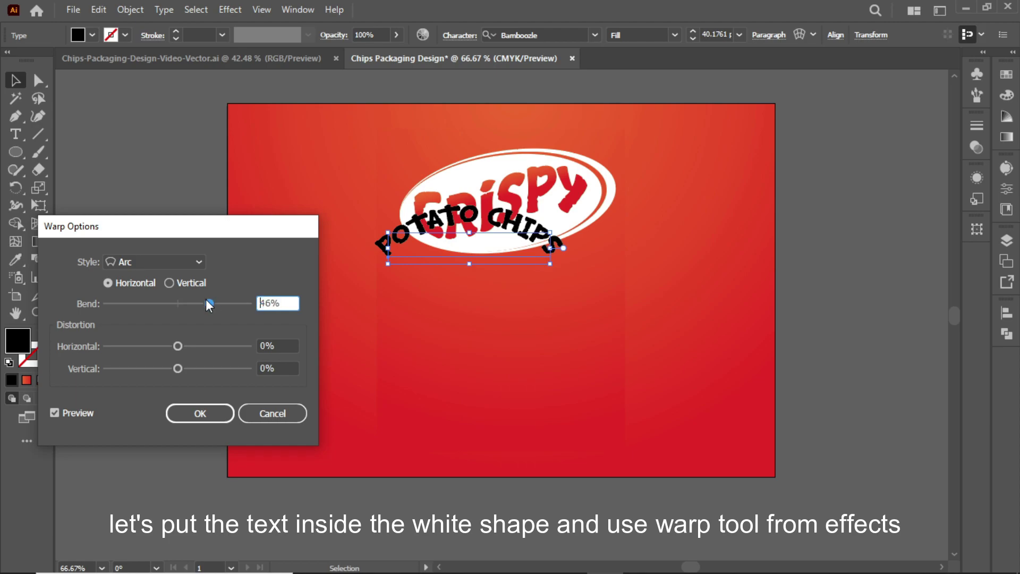
{"action": "left_click_drag", "start_coordinate": [215, 303], "coordinate": [163, 304]}
{"action": "left_click", "coordinate": [224, 406]}
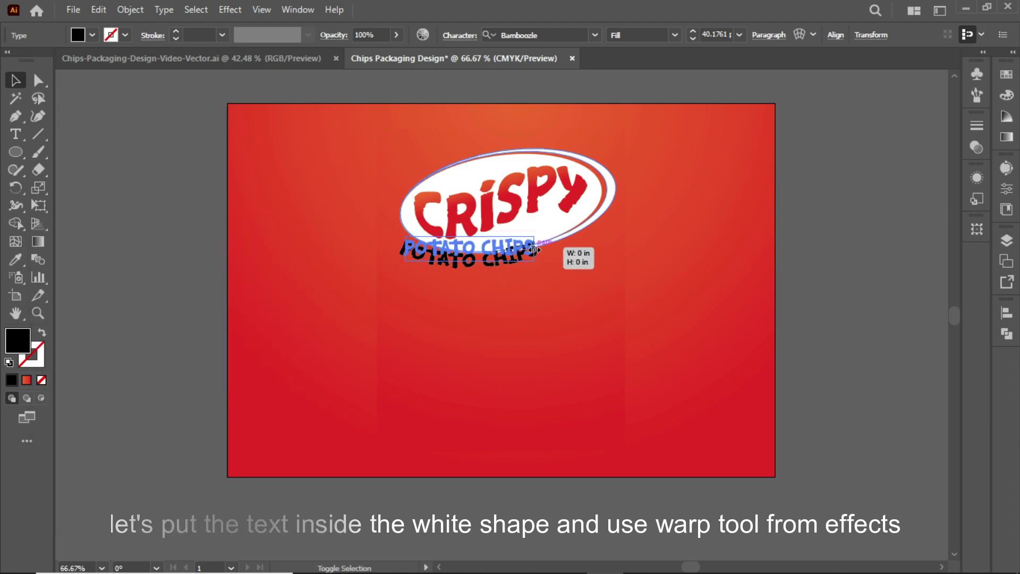
{"action": "left_click_drag", "start_coordinate": [550, 264], "coordinate": [611, 230]}
{"action": "mouse_move", "coordinate": [546, 244]}
{"action": "left_mouse_down"}
{"action": "mouse_move", "coordinate": [574, 217]}
{"action": "mouse_move", "coordinate": [564, 214]}
{"action": "left_mouse_up"}
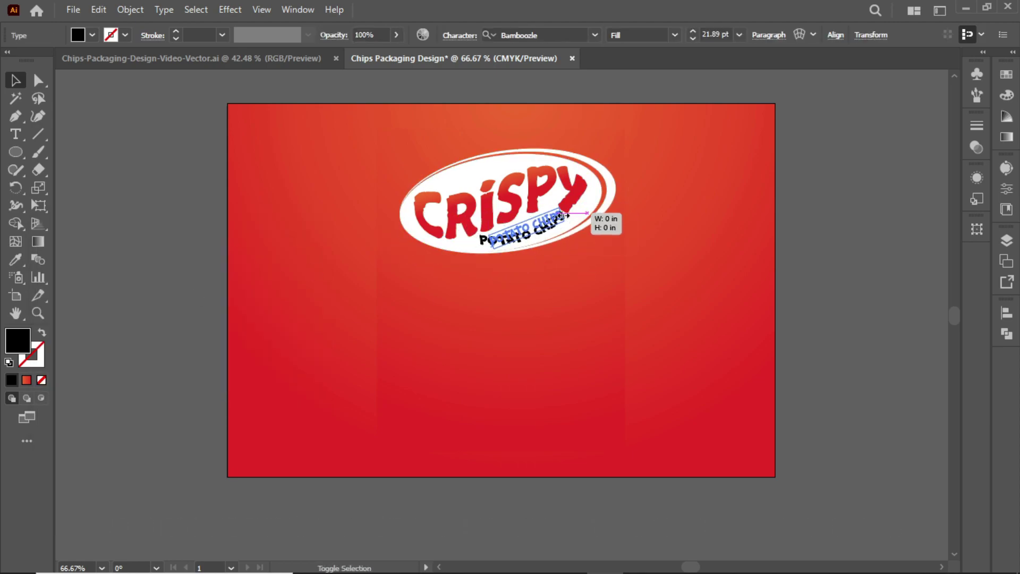
Fine-tune the arc warp and expand POTATO CHIPS into outlined shapes
{"action": "left_click", "coordinate": [977, 147]}
{"action": "left_click", "coordinate": [840, 215]}
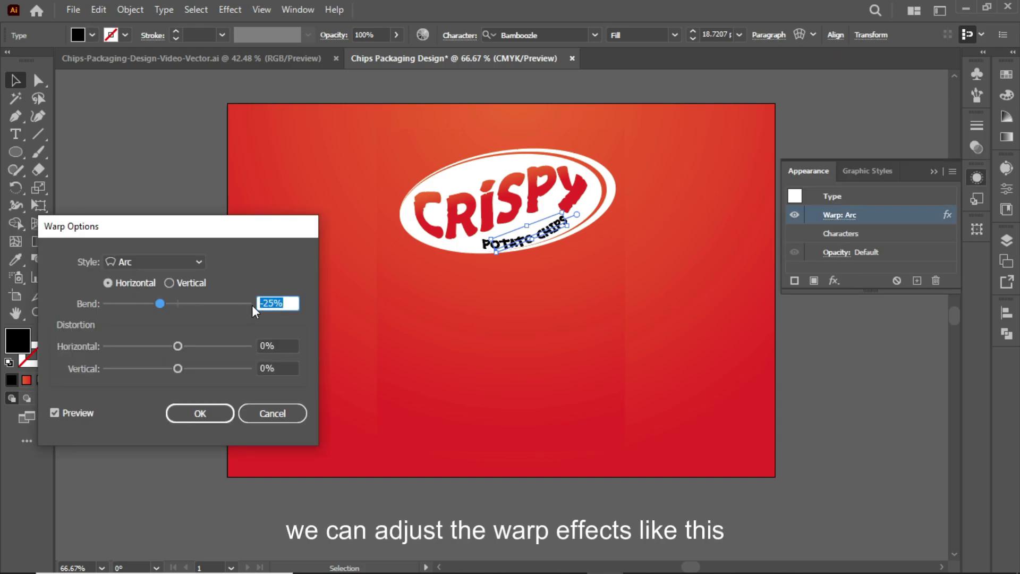
{"action": "key", "text": "Return"}
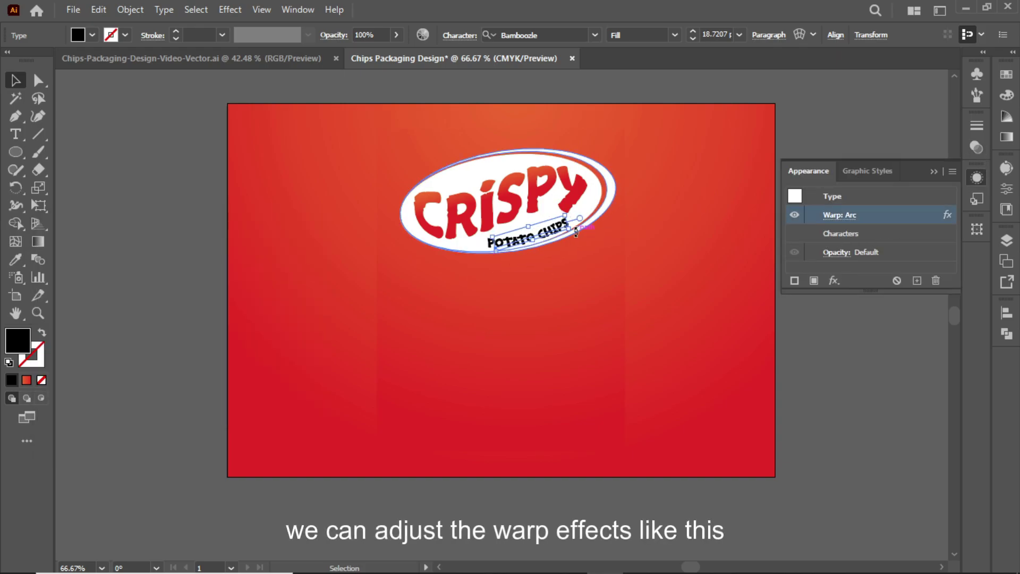
{"action": "left_click_drag", "start_coordinate": [576, 232], "coordinate": [547, 235]}
{"action": "left_click", "coordinate": [611, 287]}
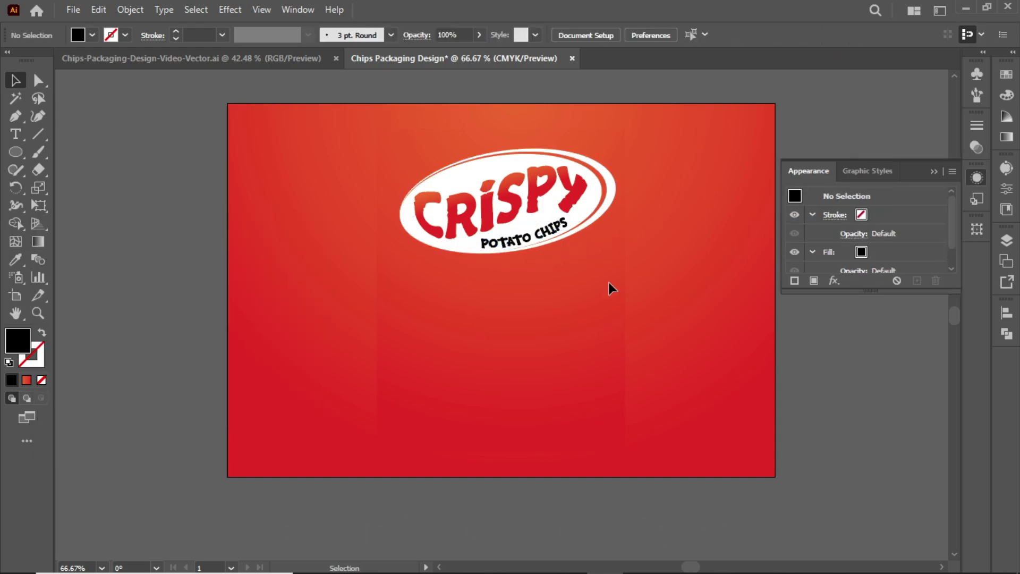
{"action": "left_click", "coordinate": [164, 211]}
{"action": "key", "text": "t"}
{"action": "left_click", "coordinate": [120, 274]}
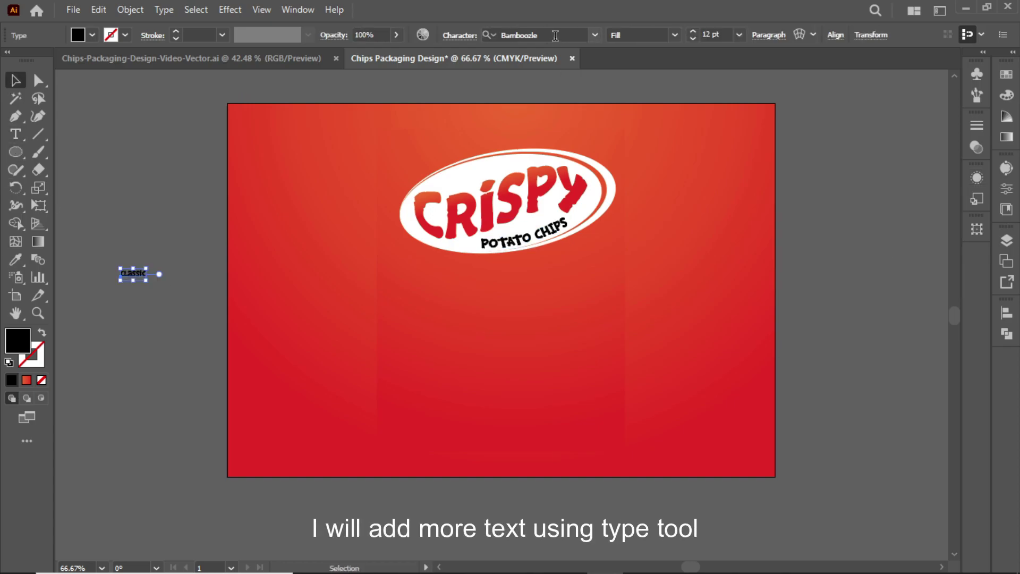
Set Classic in white, lighter-weight Rubik, centred horizontally beneath the badge
{"action": "type", "text": "Rubik"}
{"action": "left_click", "coordinate": [529, 152]}
{"action": "mouse_move", "coordinate": [159, 273]}
{"action": "left_mouse_down"}
{"action": "mouse_move", "coordinate": [585, 297]}
{"action": "mouse_move", "coordinate": [573, 317]}
{"action": "mouse_move", "coordinate": [558, 292]}
{"action": "left_mouse_up"}
{"action": "left_click", "coordinate": [643, 35]}
{"action": "left_click", "coordinate": [626, 48]}
{"action": "left_click", "coordinate": [1007, 334]}
{"action": "right_click", "coordinate": [500, 292]}
{"action": "left_click", "coordinate": [834, 306]}
{"action": "left_click", "coordinate": [843, 285]}
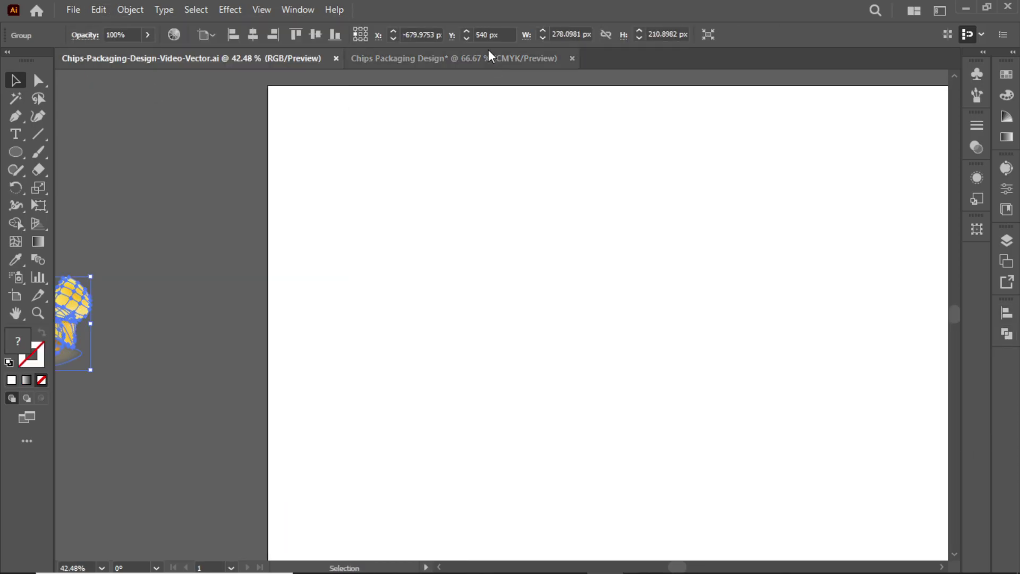
Paste the potato chips artwork below Classic, scale it down, and nudge the logo up
{"action": "left_click", "coordinate": [98, 10]}
{"action": "left_click", "coordinate": [139, 116]}
{"action": "left_click_drag", "start_coordinate": [508, 324], "coordinate": [515, 375]}
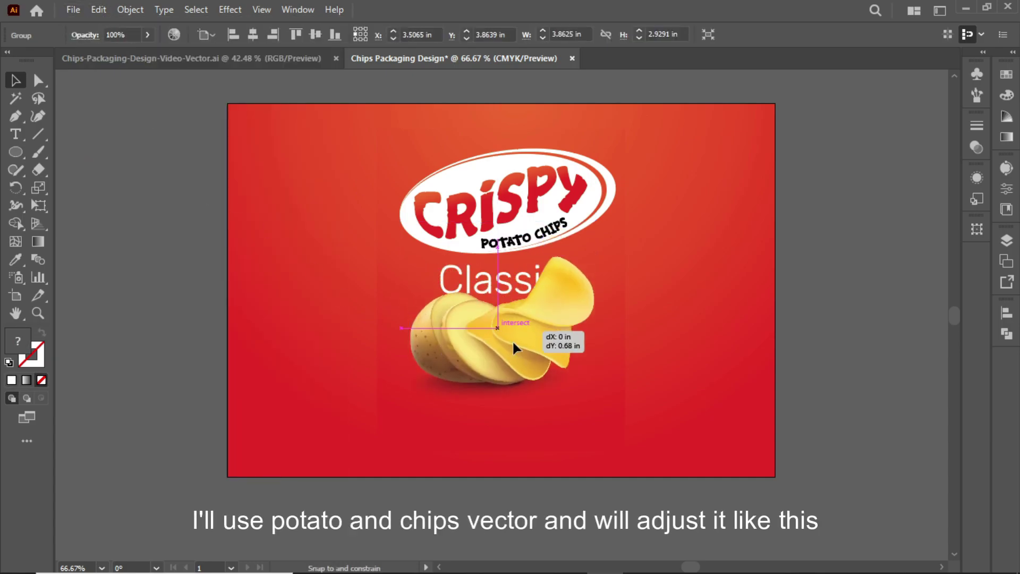
{"action": "left_click_drag", "start_coordinate": [596, 302], "coordinate": [589, 307]}
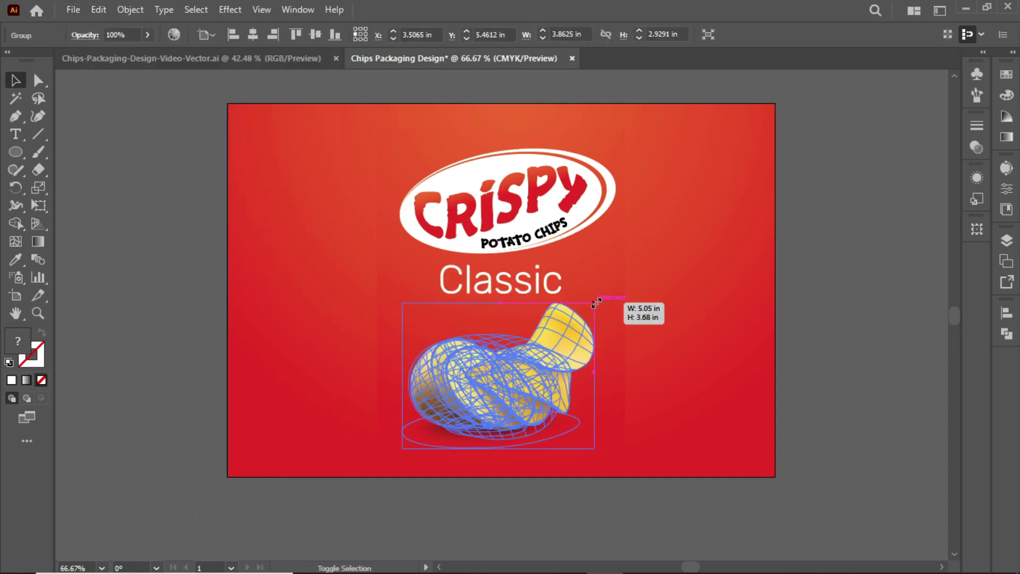
{"action": "left_click", "coordinate": [837, 365]}
{"action": "left_click", "coordinate": [531, 218]}
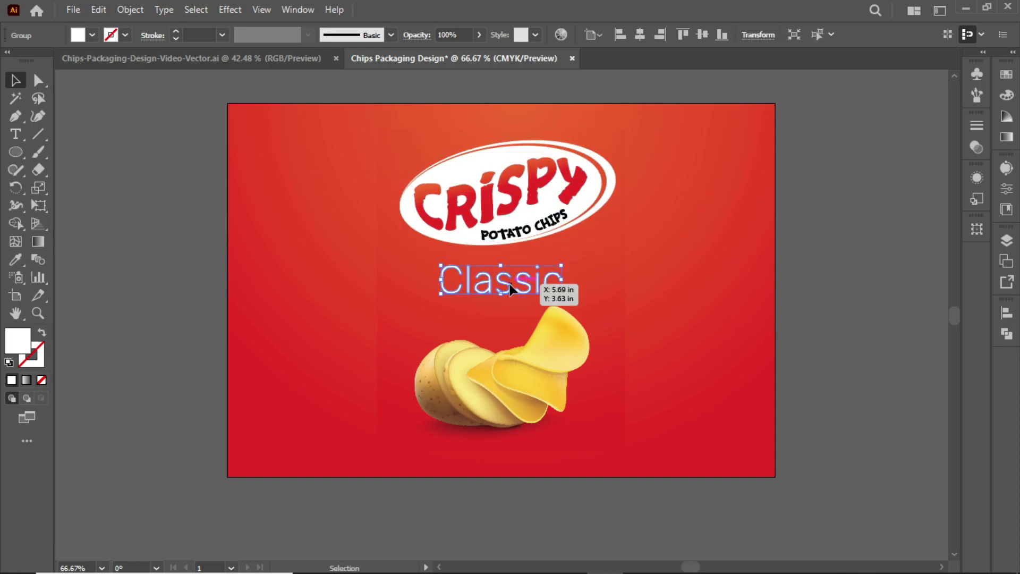
{"action": "left_click_drag", "start_coordinate": [509, 284], "coordinate": [509, 277]}
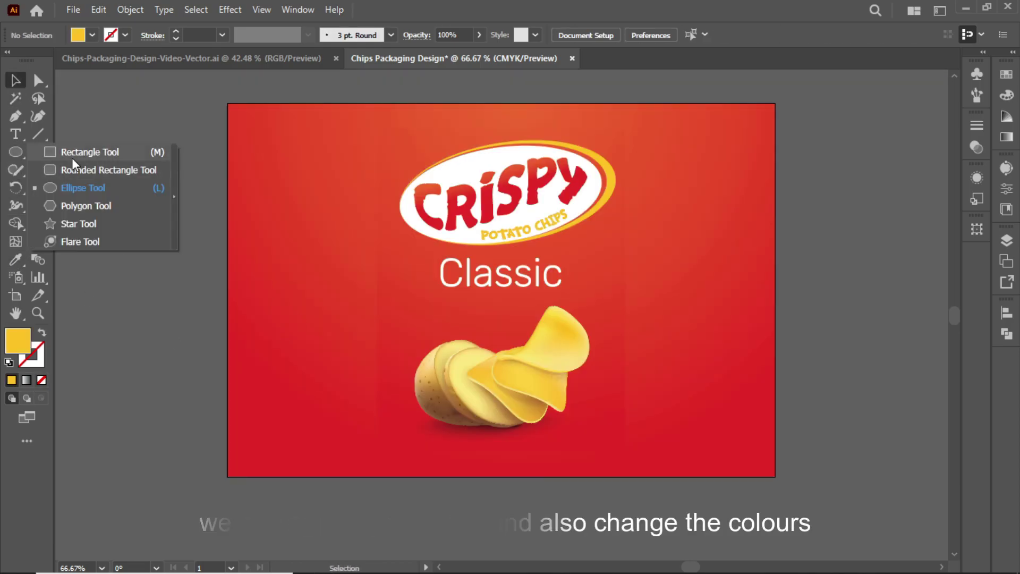
Draw a white bar above the chips and slant one of its corners
{"action": "left_click_drag", "start_coordinate": [15, 152], "coordinate": [59, 149]}
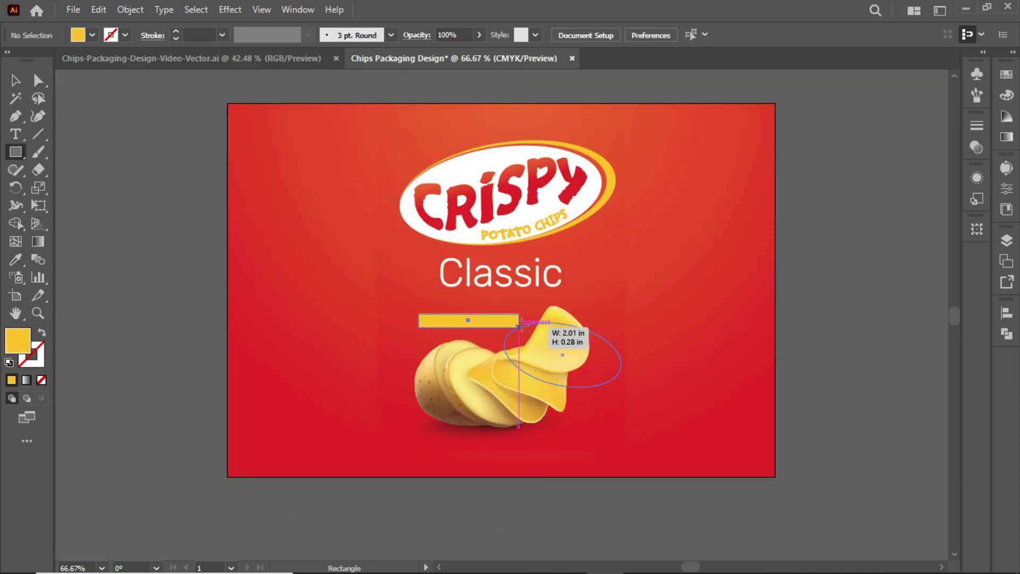
{"action": "mouse_move", "coordinate": [419, 314]}
{"action": "left_mouse_down"}
{"action": "mouse_move", "coordinate": [525, 328]}
{"action": "mouse_move", "coordinate": [536, 310]}
{"action": "left_mouse_up"}
{"action": "key", "text": "a"}
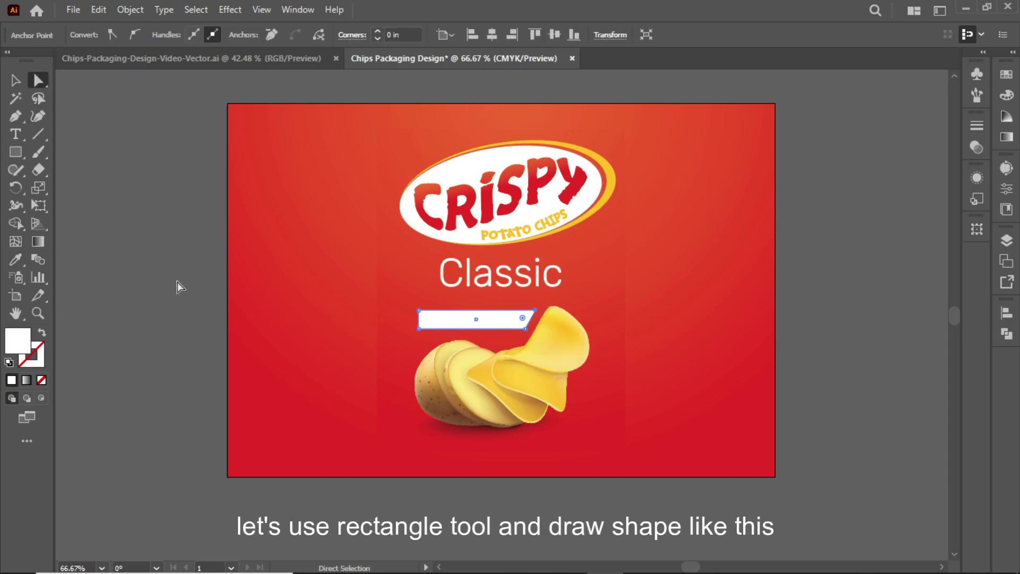
{"action": "key", "text": "v"}
Bend the banner with a gentle Flag warp, then start a text beside the artboard
{"action": "left_click", "coordinate": [230, 9]}
{"action": "mouse_move", "coordinate": [248, 202]}
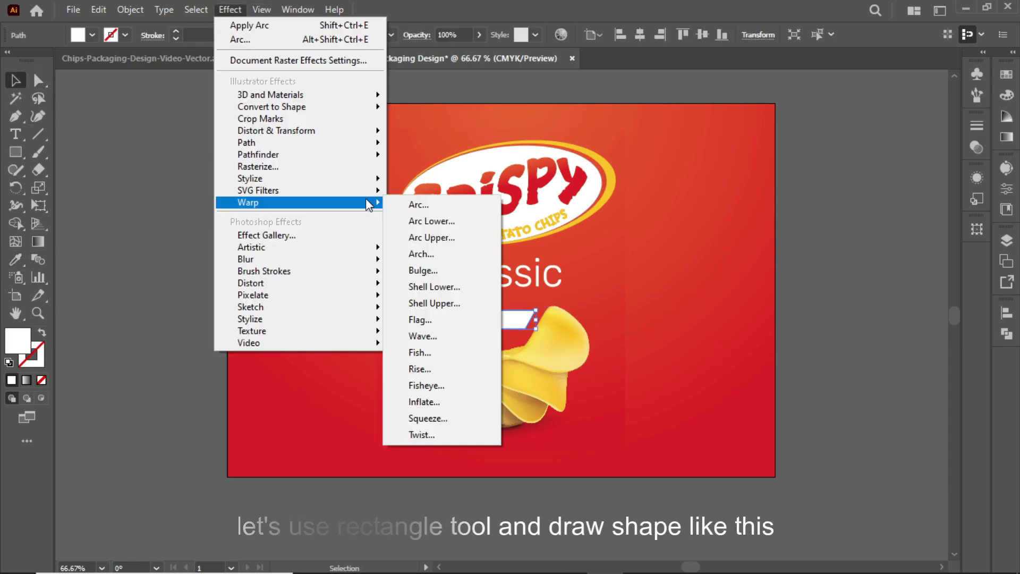
{"action": "left_click", "coordinate": [429, 321]}
{"action": "left_click_drag", "start_coordinate": [165, 304], "coordinate": [194, 310]}
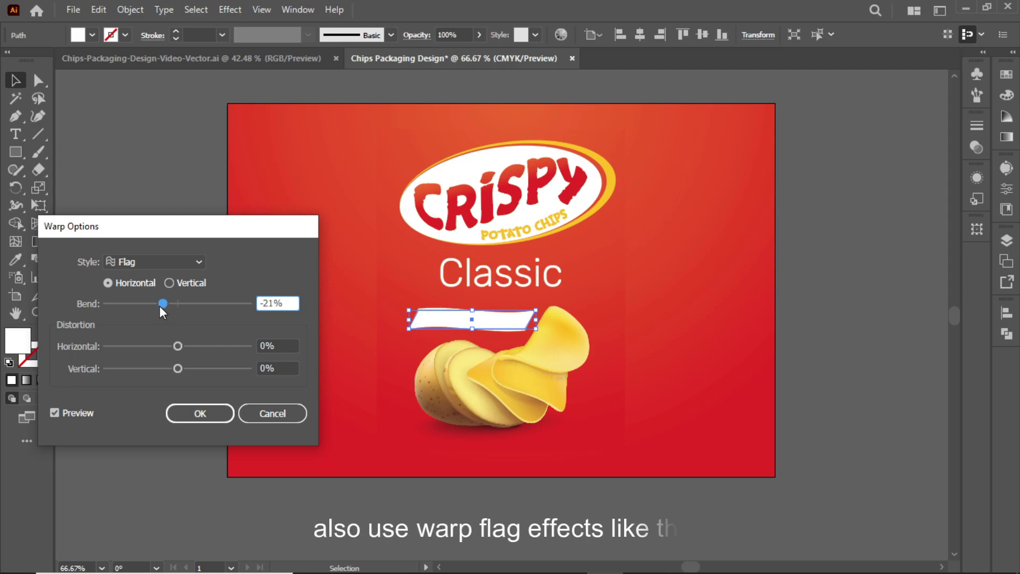
{"action": "key", "text": "Return"}
{"action": "left_click", "coordinate": [198, 268]}
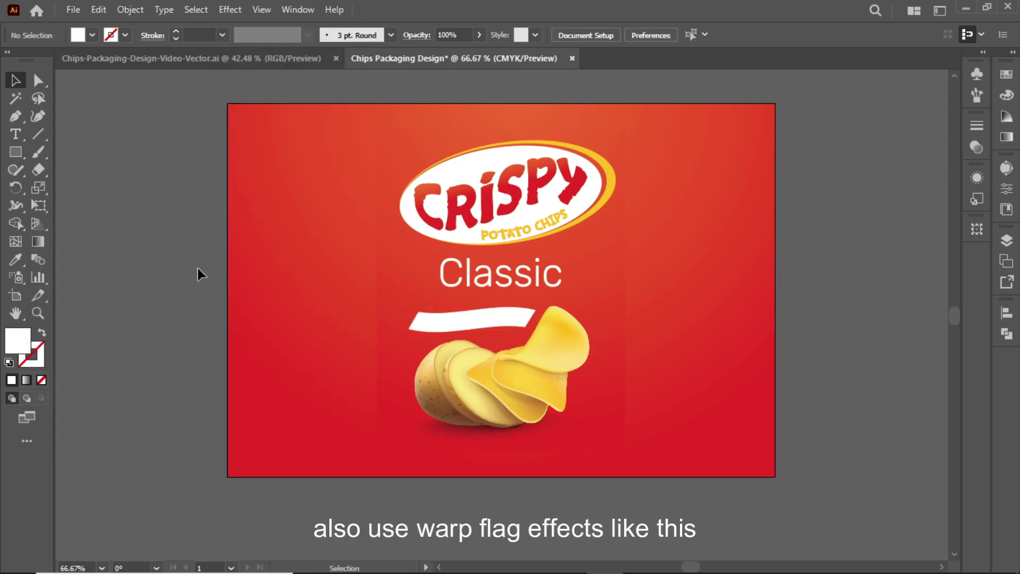
{"action": "left_click", "coordinate": [15, 133]}
{"action": "left_click", "coordinate": [104, 232]}
Type TASTY & CRUNCHY in the Bamboozle Fill font and enlarge it
{"action": "type", "text": "TASTY & CRUNCHY"}
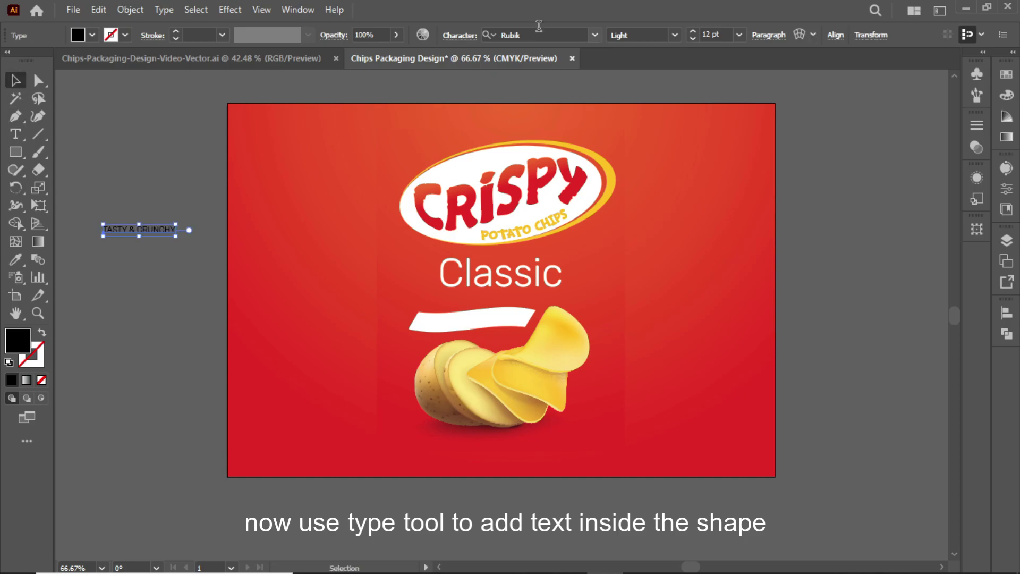
{"action": "left_click", "coordinate": [539, 35]}
{"action": "type", "text": "Bamboozle"}
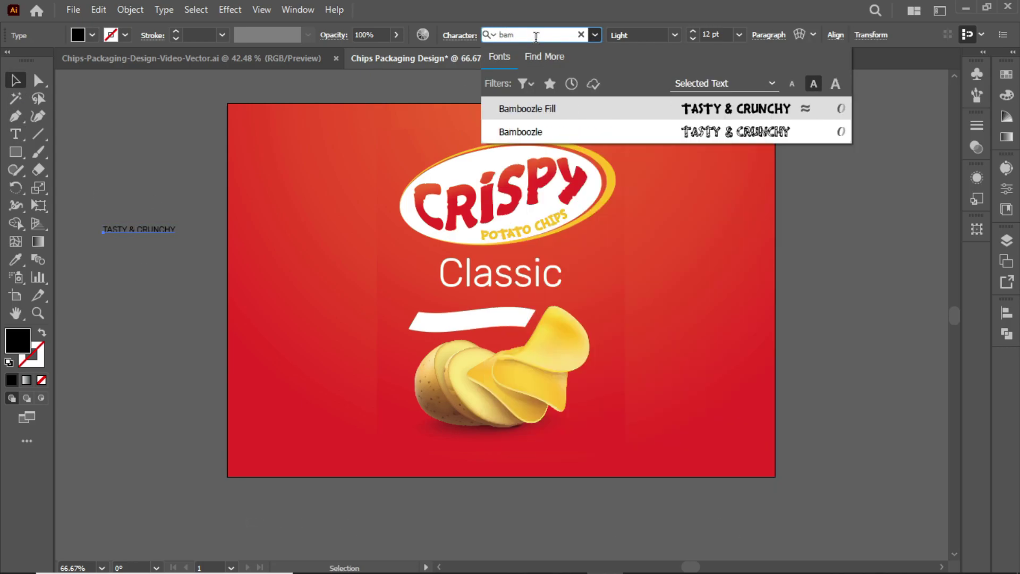
{"action": "key", "text": "Return"}
{"action": "left_click_drag", "start_coordinate": [198, 242], "coordinate": [214, 258]}
Apply a Flag warp to the text and move it onto the white banner
{"action": "left_click", "coordinate": [230, 9]}
{"action": "left_click", "coordinate": [409, 286]}
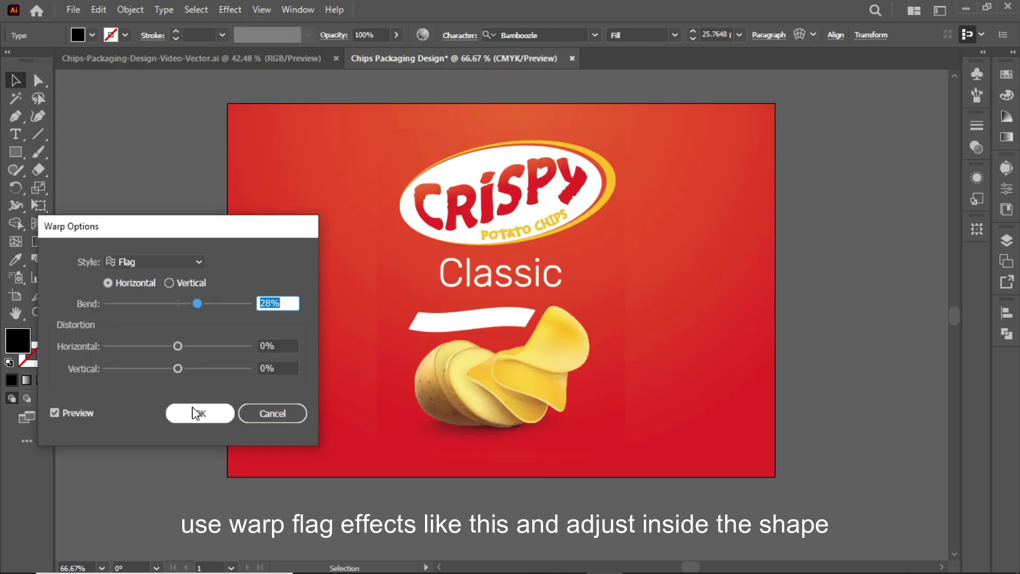
{"action": "left_click", "coordinate": [198, 412]}
{"action": "left_click_drag", "start_coordinate": [149, 248], "coordinate": [532, 322]}
Enlarge, nudge and rotate the text to fill and follow the slanted banner
{"action": "key", "text": "ctrl+1"}
{"action": "key", "text": "ctrl+plus"}
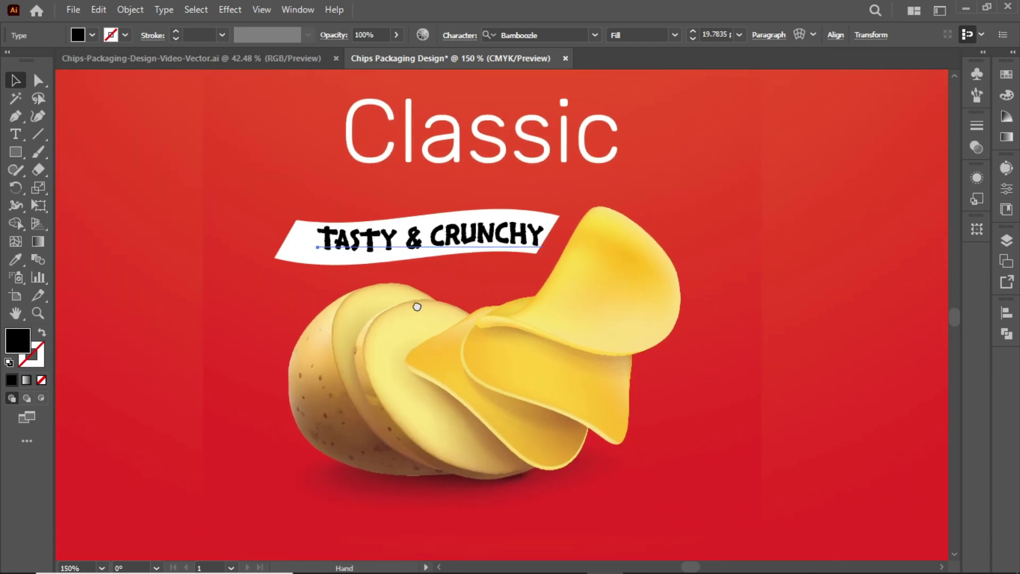
{"action": "left_click_drag", "start_coordinate": [524, 250], "coordinate": [547, 224]}
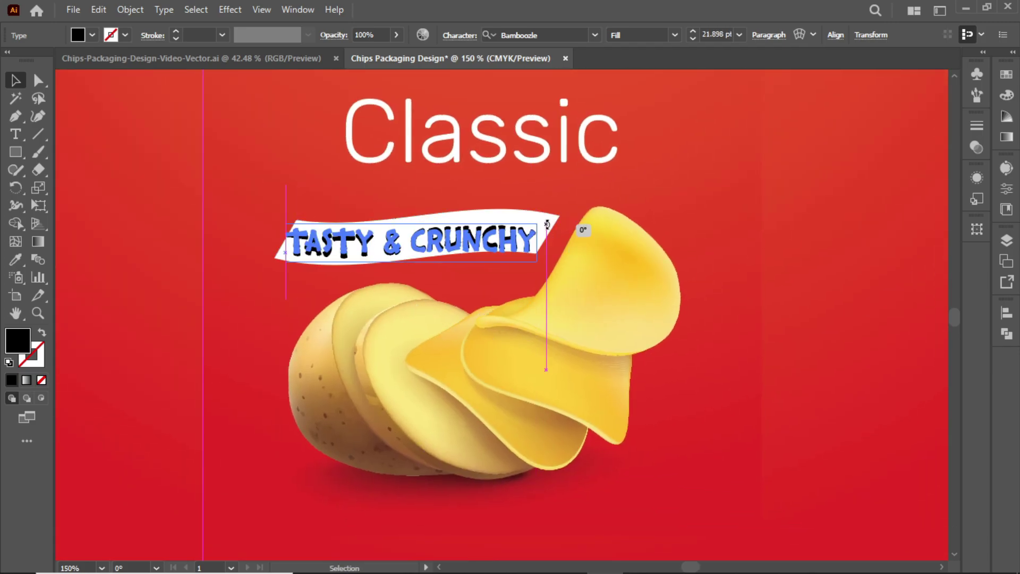
{"action": "left_click_drag", "start_coordinate": [298, 247], "coordinate": [307, 246]}
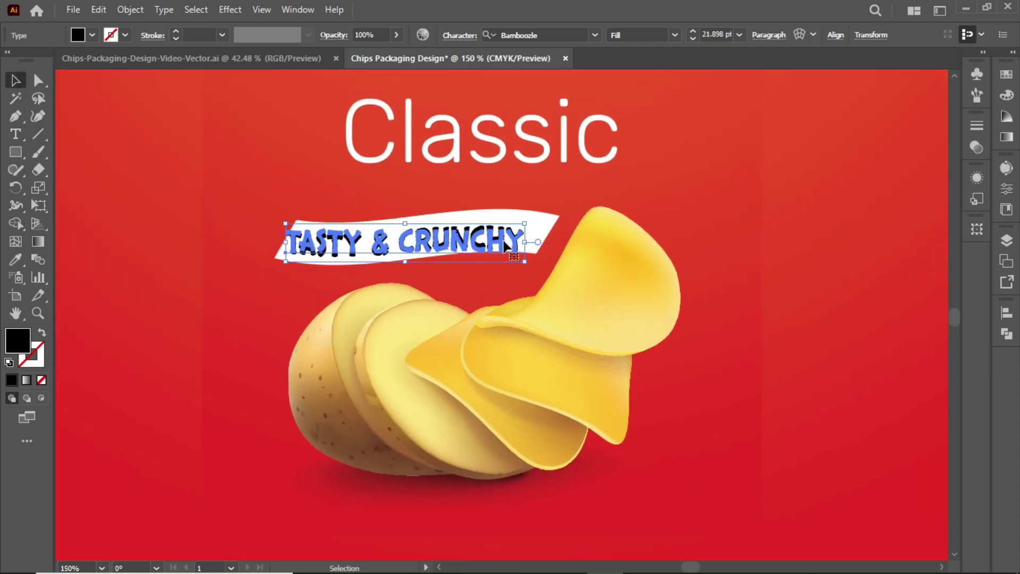
{"action": "left_click_drag", "start_coordinate": [533, 226], "coordinate": [542, 221]}
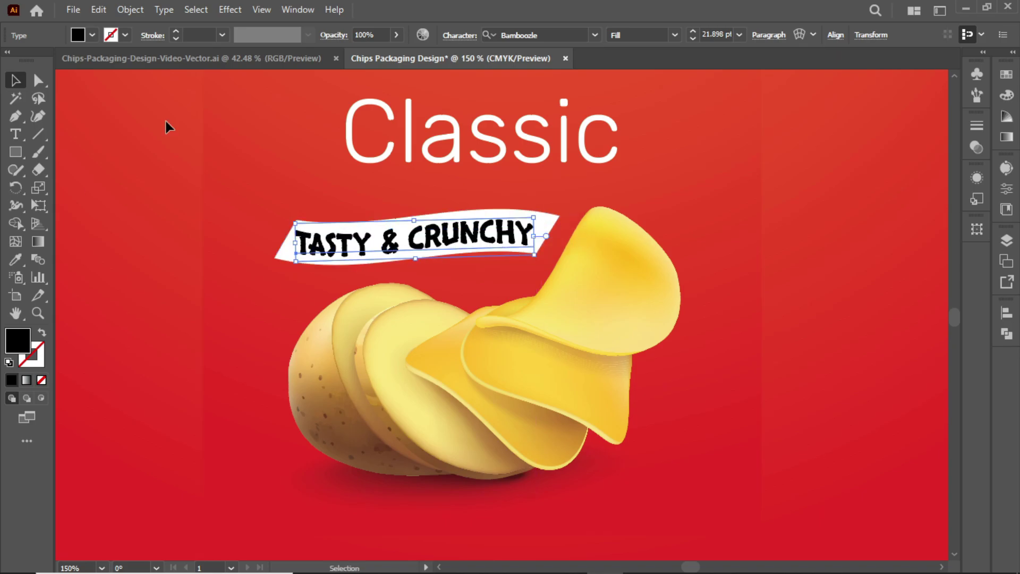
Color the TASTY & CRUNCHY text the chips' yellow with the Eyedropper
{"action": "key", "text": "ctrl+shift+o"}
{"action": "key", "text": "i"}
{"action": "left_click", "coordinate": [628, 256]}
Begin a Pen path for the yellow ribbon end at the banner's left
{"action": "key", "text": "ctrl+shift+a"}
{"action": "key", "text": "p"}
{"action": "left_click", "coordinate": [260, 226]}
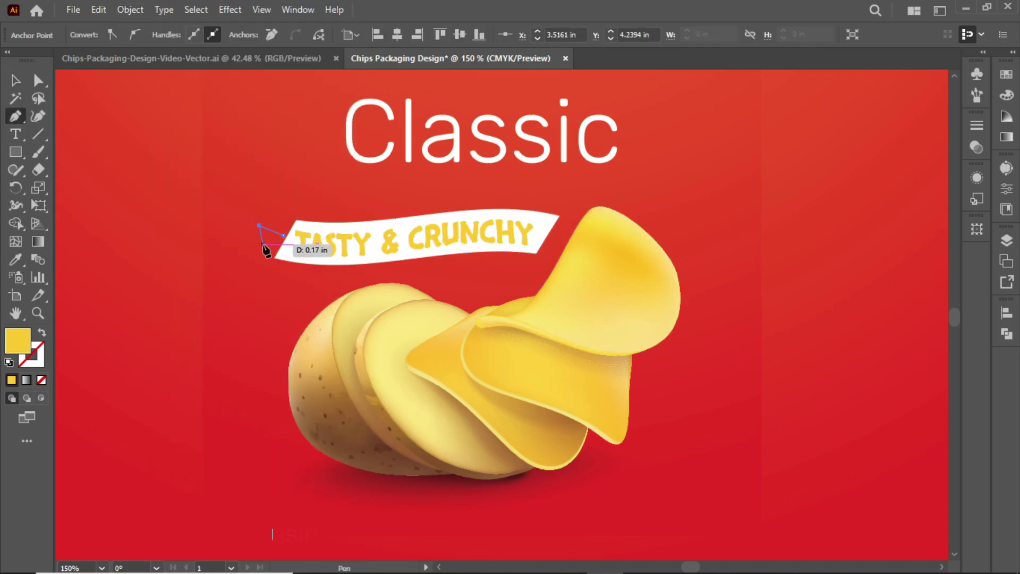
{"action": "left_click", "coordinate": [248, 254]}
Close the ribbon end shape and send it backward behind the banner
{"action": "left_click", "coordinate": [284, 239]}
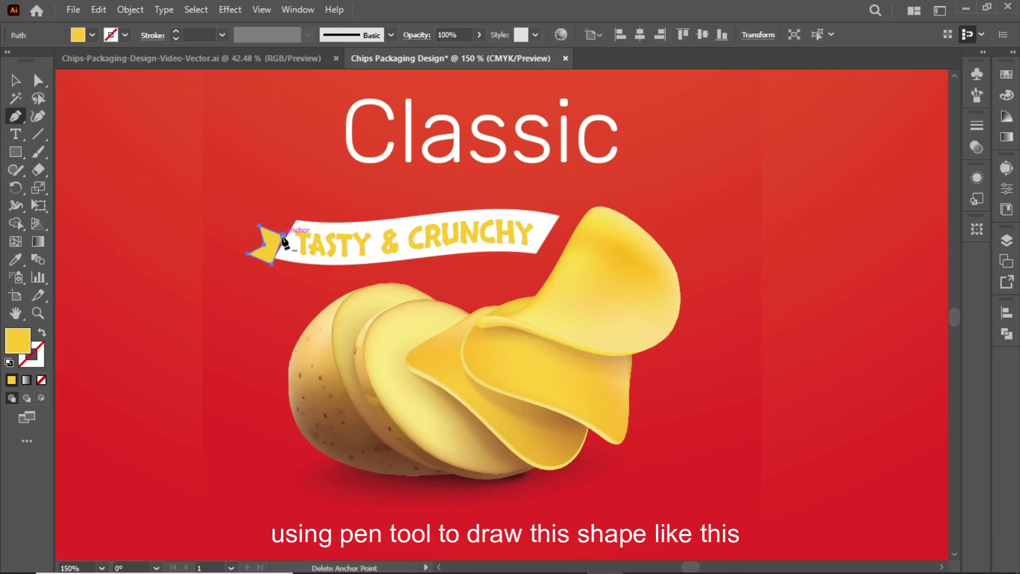
{"action": "key", "text": "a"}
{"action": "key", "text": "v"}
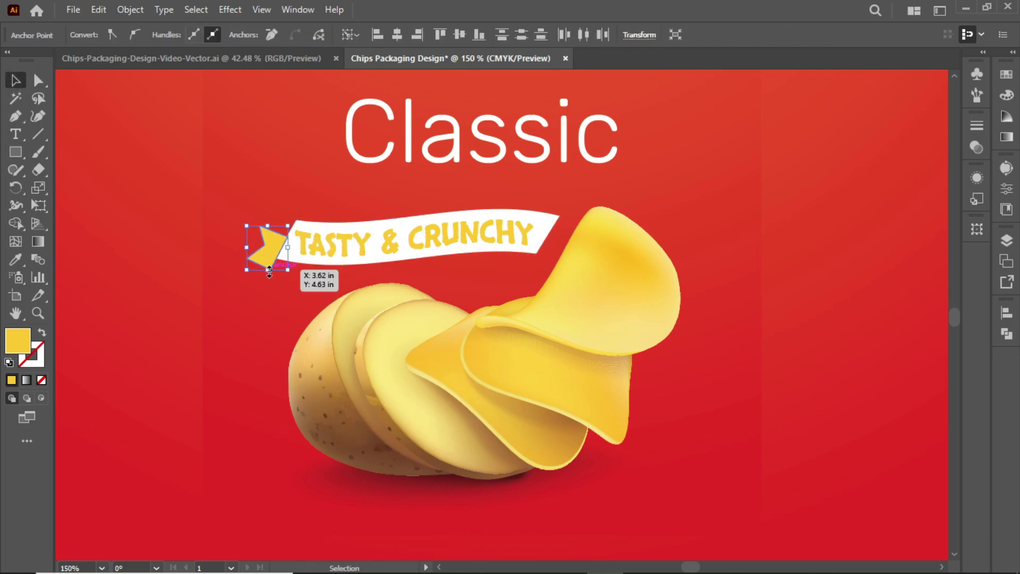
{"action": "key", "text": "ctrl+bracketleft"}
{"action": "key", "text": "ctrl+shift+a"}
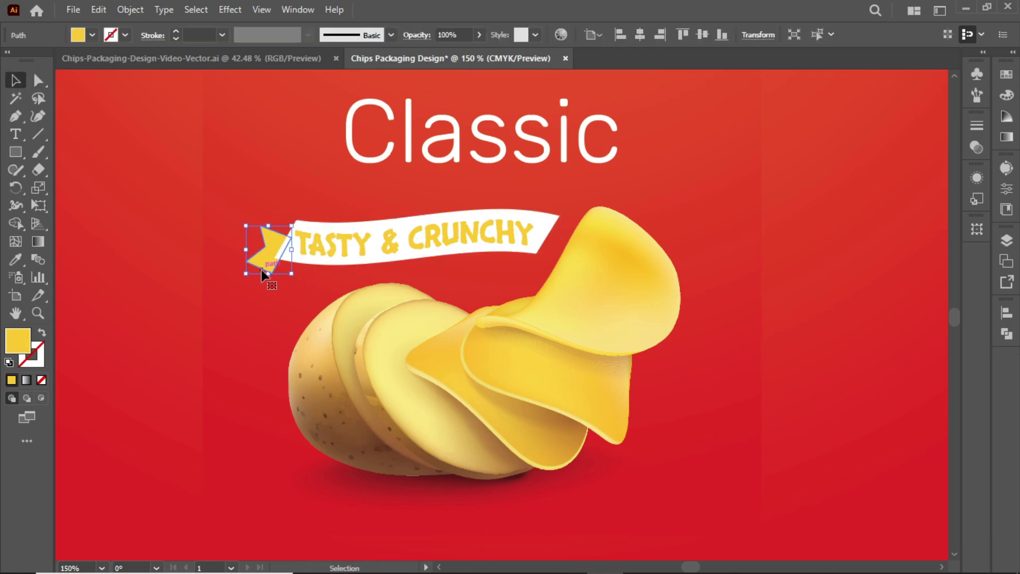
Check the ribbon end and banner selections, then zoom out to the whole artboard
{"action": "left_click", "coordinate": [255, 278]}
{"action": "left_click", "coordinate": [266, 250]}
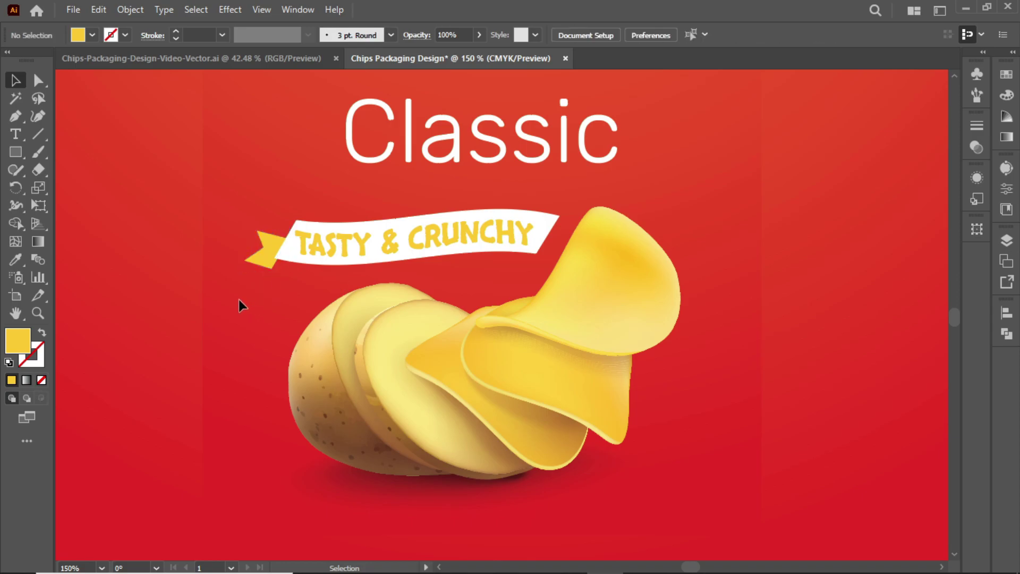
{"action": "left_click", "coordinate": [501, 239]}
{"action": "left_click", "coordinate": [770, 342]}
{"action": "key", "text": "ctrl+minus"}
{"action": "key", "text": "ctrl+minus"}
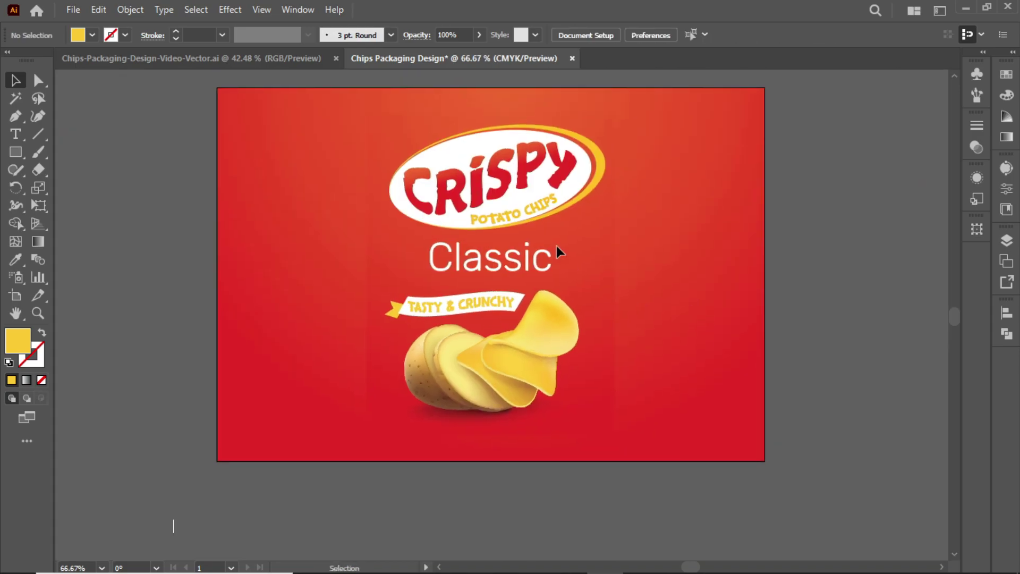
Alt-drag a smaller copy of the CRISPY logo to the upper right
{"action": "left_click", "coordinate": [591, 204]}
{"action": "left_click_drag", "start_coordinate": [512, 196], "coordinate": [690, 203]}
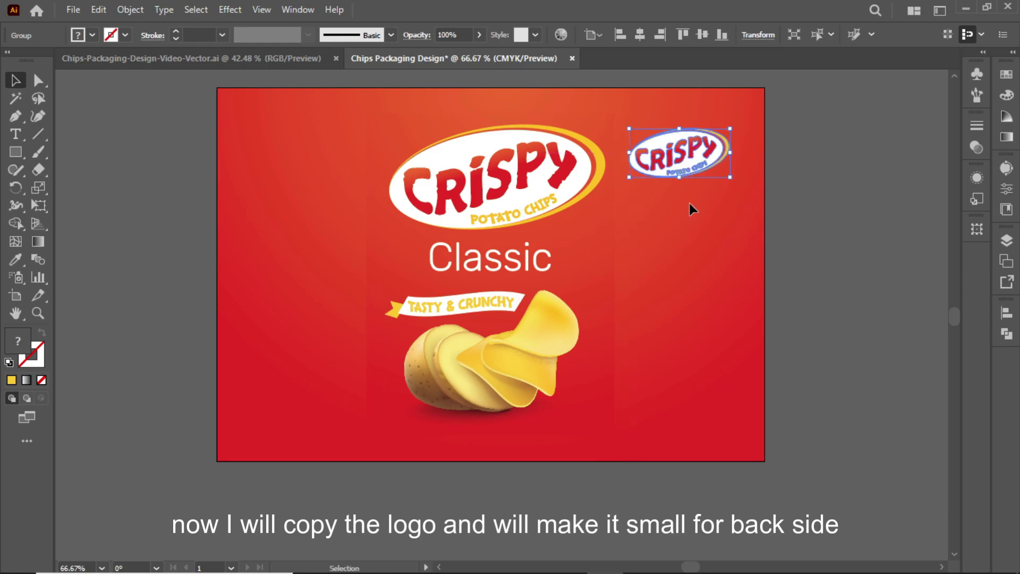
{"action": "left_click", "coordinate": [1007, 241]}
{"action": "scroll", "coordinate": [834, 322], "scroll_direction": "up", "scroll_amount": 5}
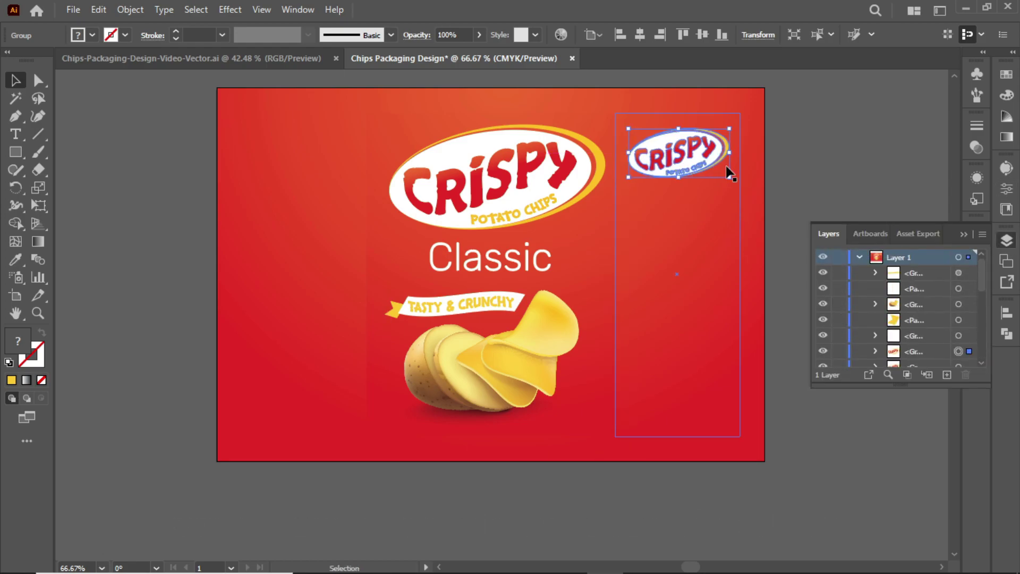
{"action": "left_click", "coordinate": [160, 235]}
Paste the Nutrition Facts and barcode group and move it to the left panel
{"action": "key", "text": "ctrl+v"}
{"action": "left_click_drag", "start_coordinate": [528, 311], "coordinate": [329, 247]}
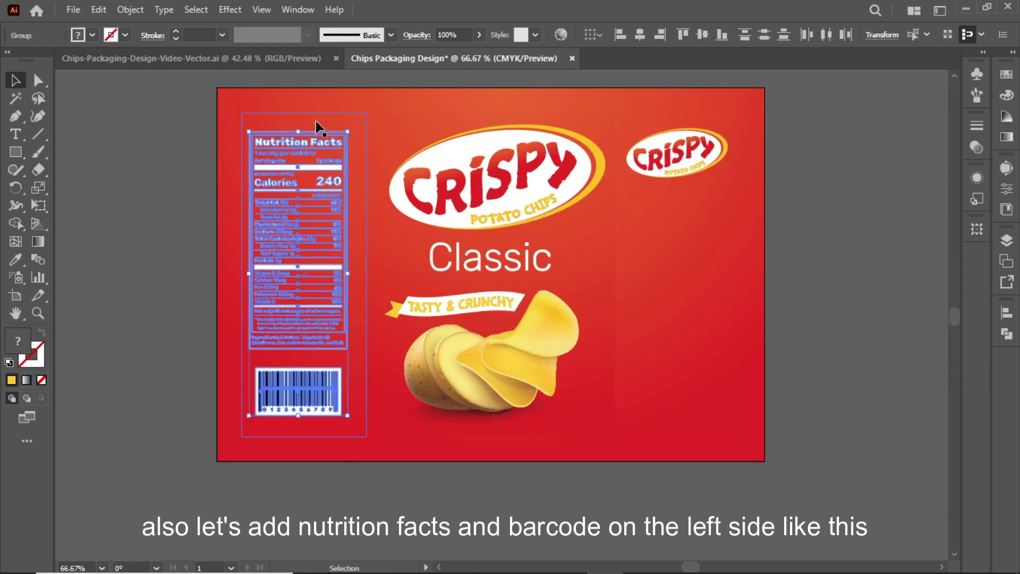
{"action": "left_click", "coordinate": [168, 219]}
Type an ABOUT CHIPS heading in Rubik Bold and place it under the small logo
{"action": "key", "text": "t"}
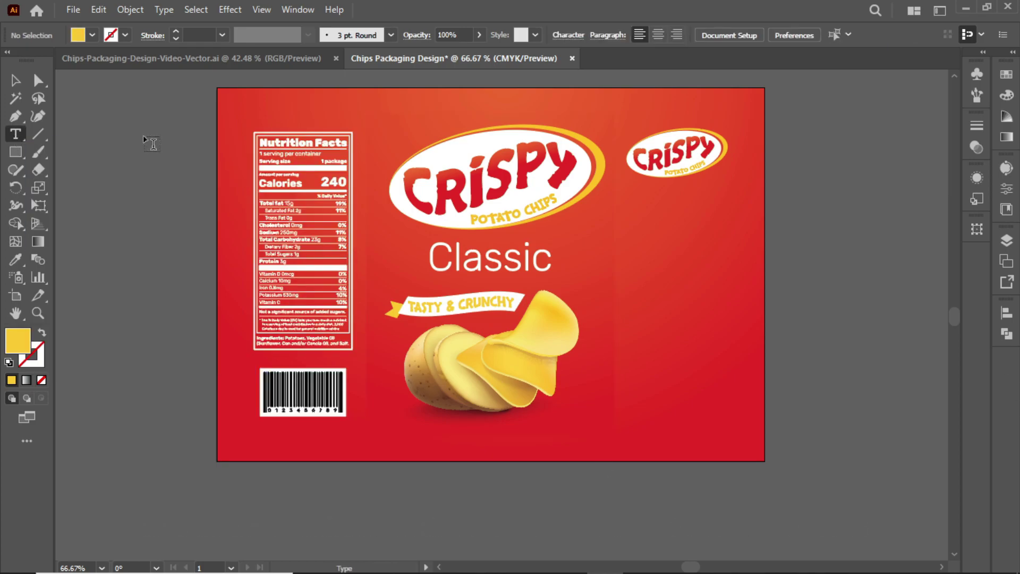
{"action": "left_click", "coordinate": [106, 222]}
{"action": "type", "text": "ABOUT CHIPS"}
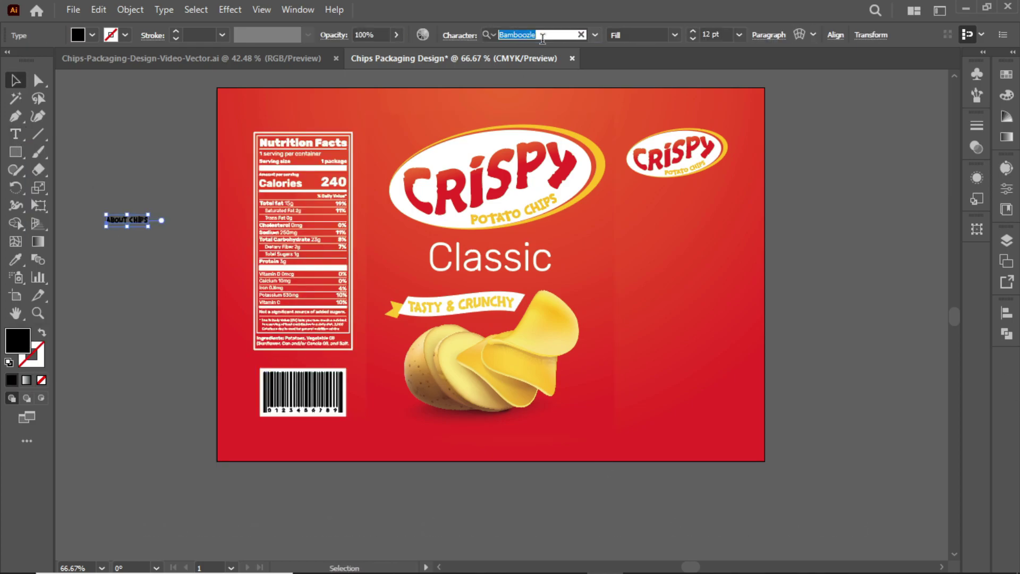
{"action": "type", "text": "Rubik"}
{"action": "left_click", "coordinate": [540, 248]}
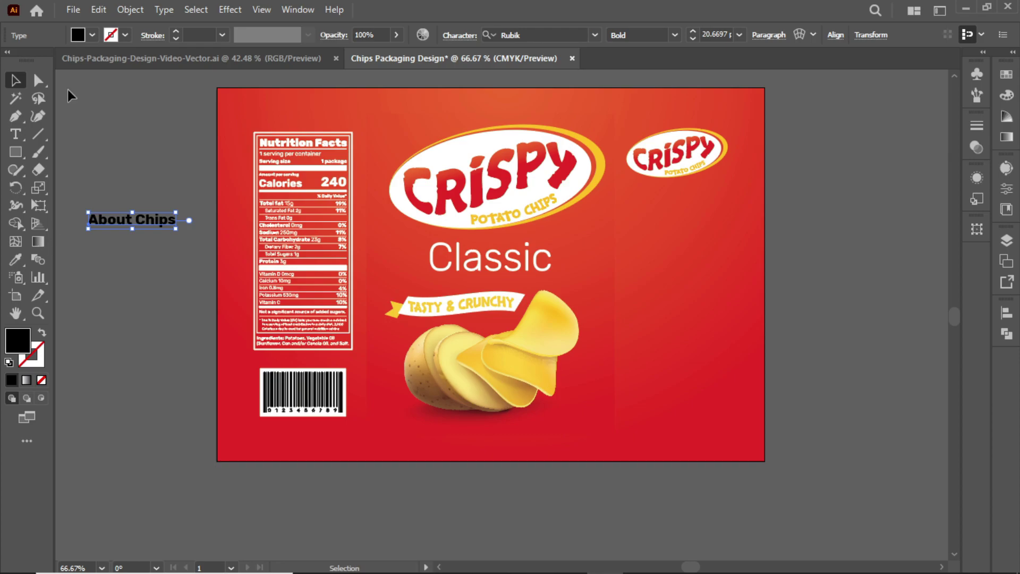
{"action": "left_click_drag", "start_coordinate": [173, 221], "coordinate": [712, 201]}
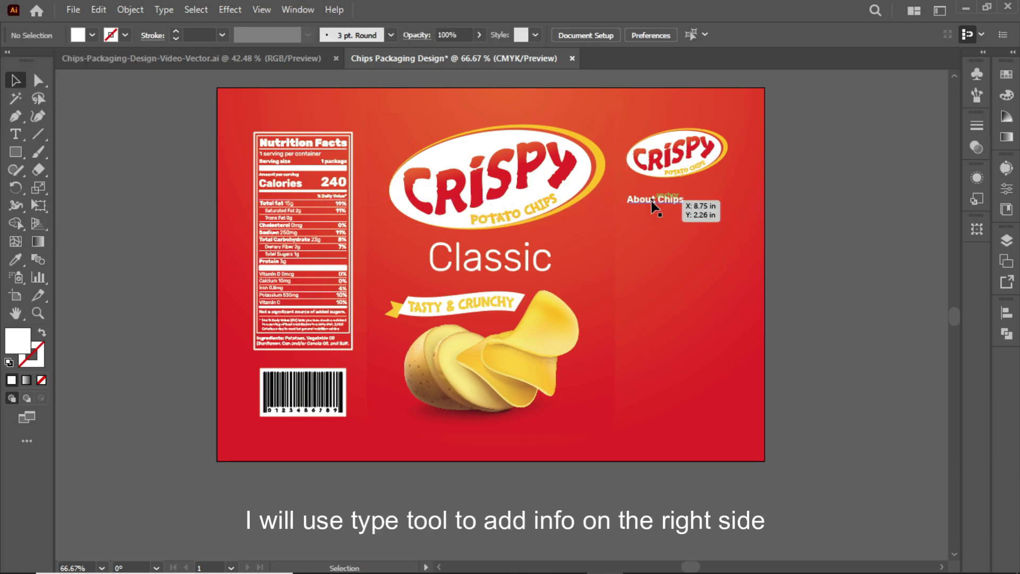
Draw an area-type placeholder paragraph below the About Chips heading
{"action": "key", "text": "t"}
{"action": "left_click_drag", "start_coordinate": [627, 211], "coordinate": [719, 277]}
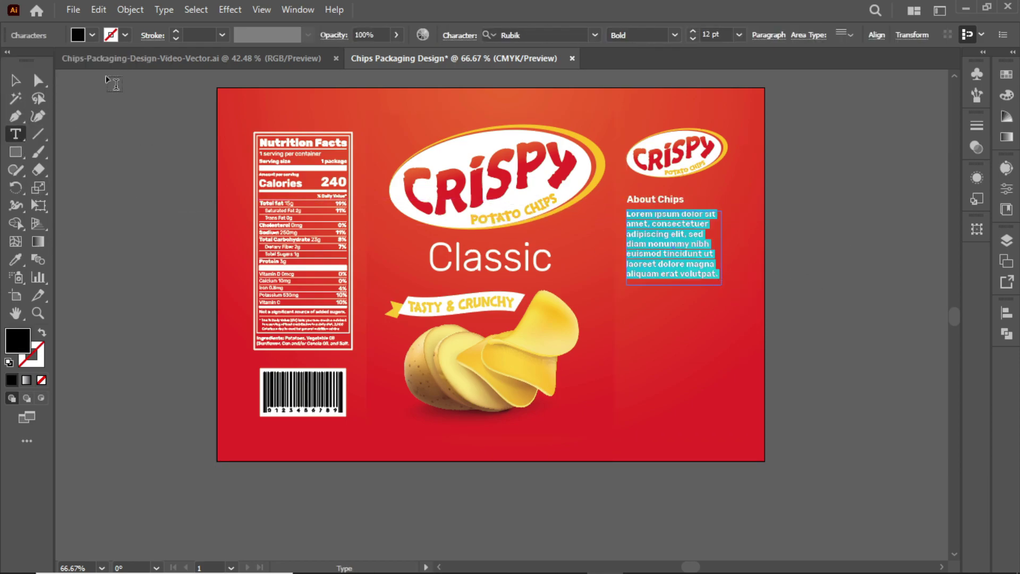
{"action": "key", "text": "ctrl+a"}
{"action": "key", "text": "Escape"}
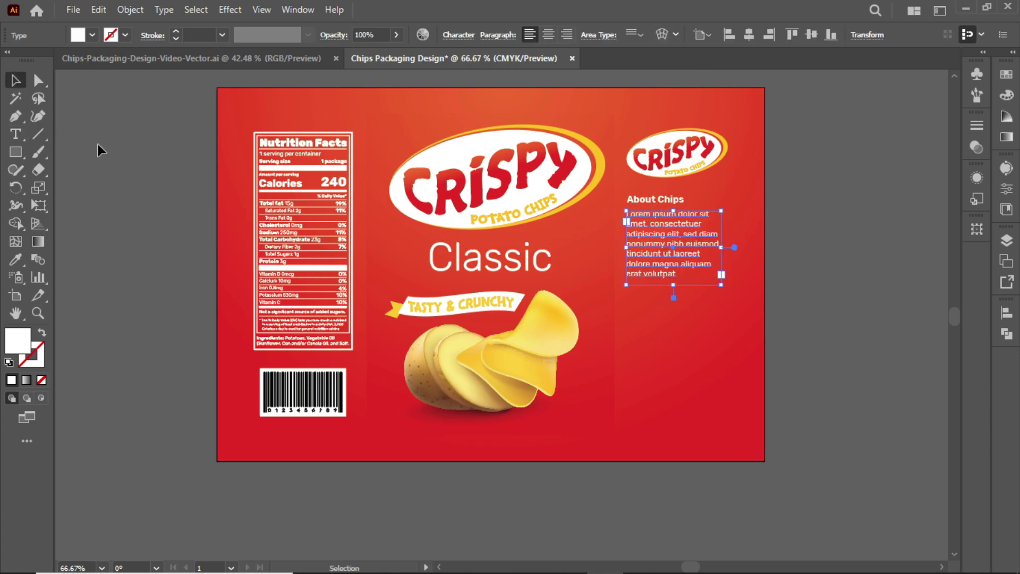
Duplicate the heading as Ingredients with a copied paragraph, then shift both blocks up
{"action": "left_click", "coordinate": [671, 202]}
{"action": "left_click_drag", "start_coordinate": [671, 202], "coordinate": [675, 292]}
{"action": "triple_click", "coordinate": [676, 290]}
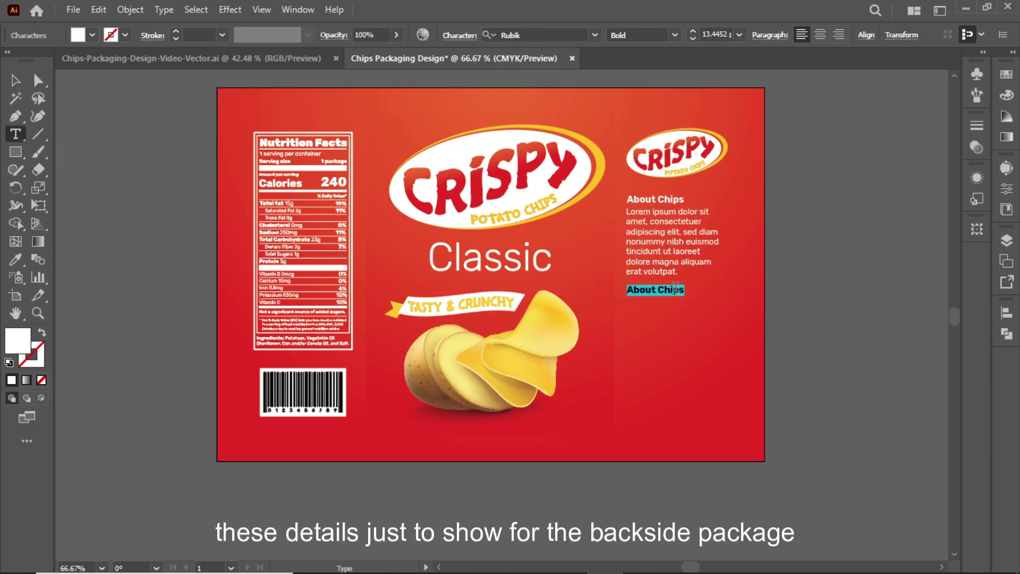
{"action": "key", "text": "Escape"}
{"action": "left_click_drag", "start_coordinate": [658, 248], "coordinate": [658, 340], "text": "alt"}
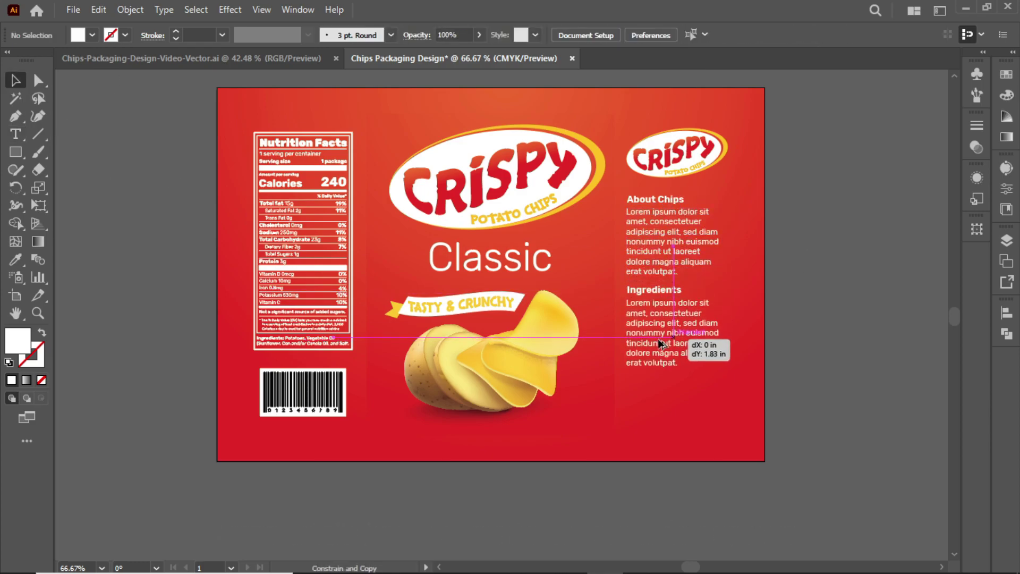
{"action": "left_click", "coordinate": [654, 290], "text": "shift"}
{"action": "left_click_drag", "start_coordinate": [802, 295], "coordinate": [685, 213]}
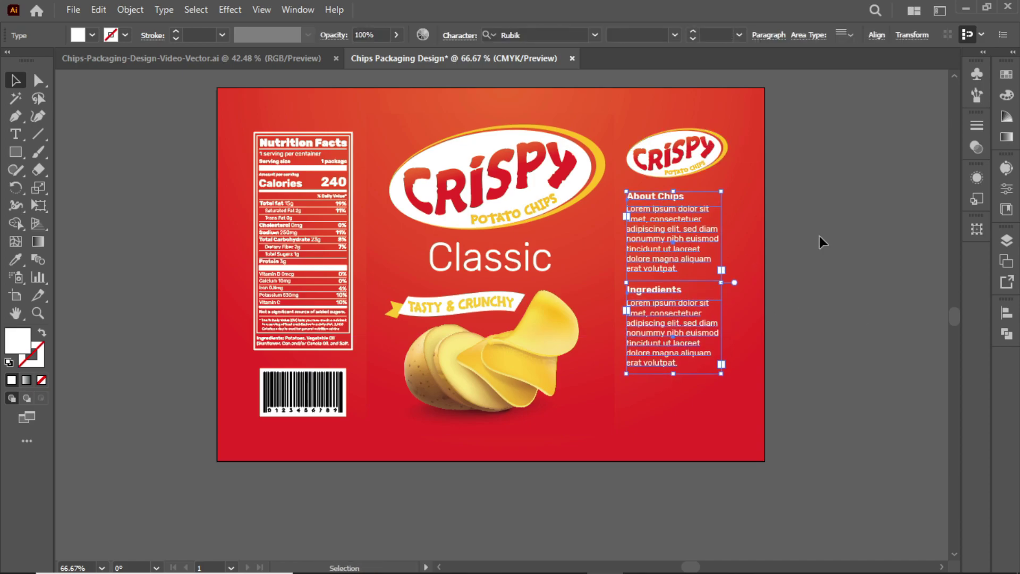
Shorten the Ingredients paragraph by deleting some of its words
{"action": "left_click", "coordinate": [821, 262]}
{"action": "key", "text": "ctrl+z"}
{"action": "double_click", "coordinate": [689, 342]}
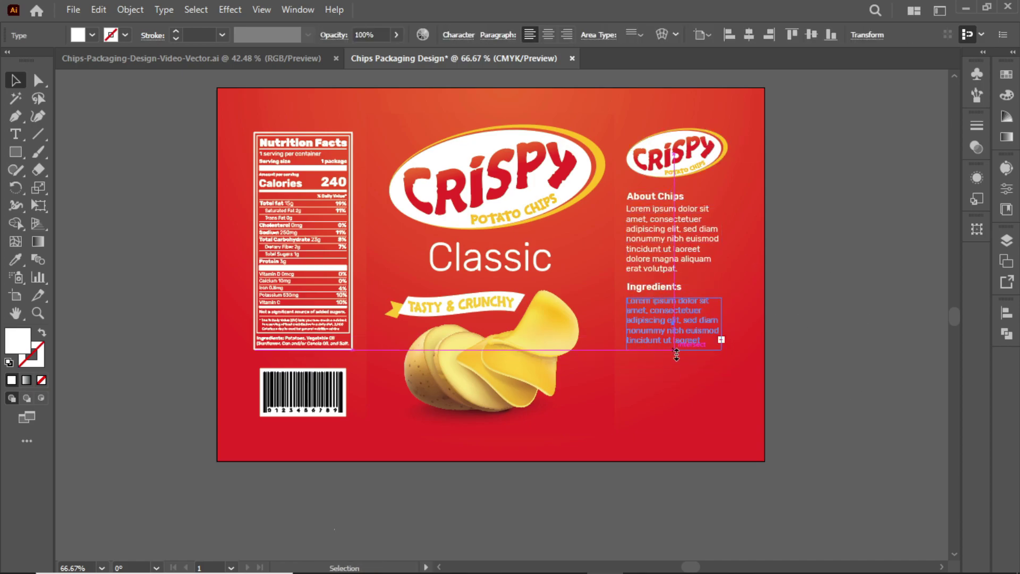
{"action": "key", "text": "BackSpace"}
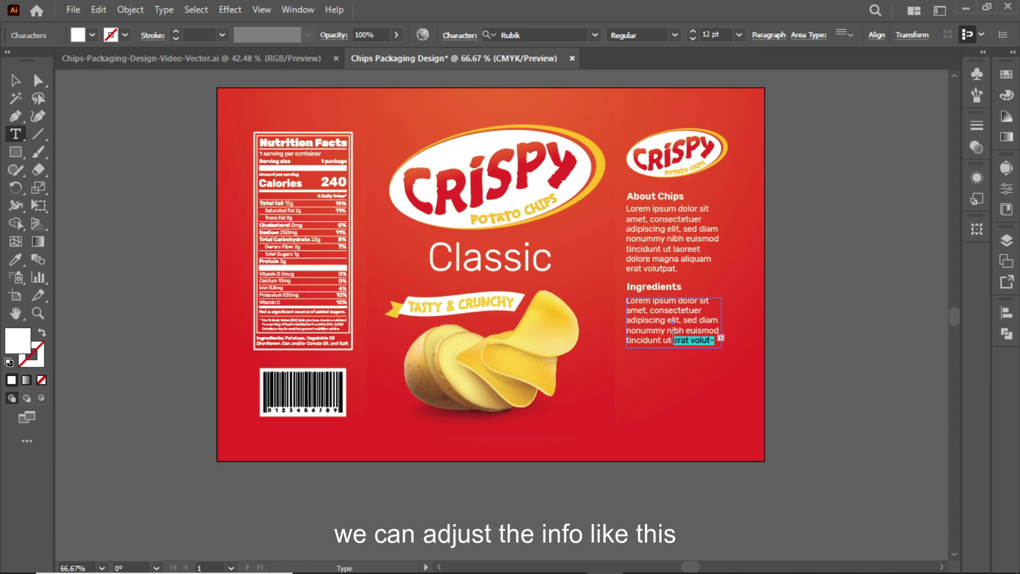
{"action": "key", "text": "Escape"}
{"action": "left_click", "coordinate": [834, 364]}
Move the eco icons under Ingredients and add a Preserve Nature: heading below them
{"action": "left_click_drag", "start_coordinate": [502, 316], "coordinate": [675, 368]}
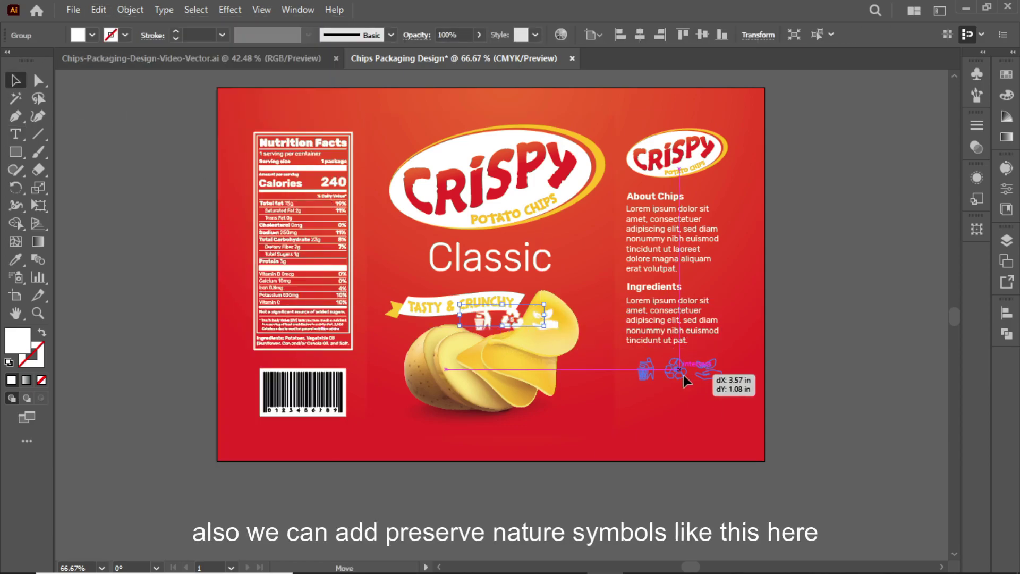
{"action": "left_click", "coordinate": [808, 417]}
{"action": "left_click_drag", "start_coordinate": [668, 290], "coordinate": [668, 396]}
{"action": "double_click", "coordinate": [668, 393]}
{"action": "type", "text": "Preserve Nature:"}
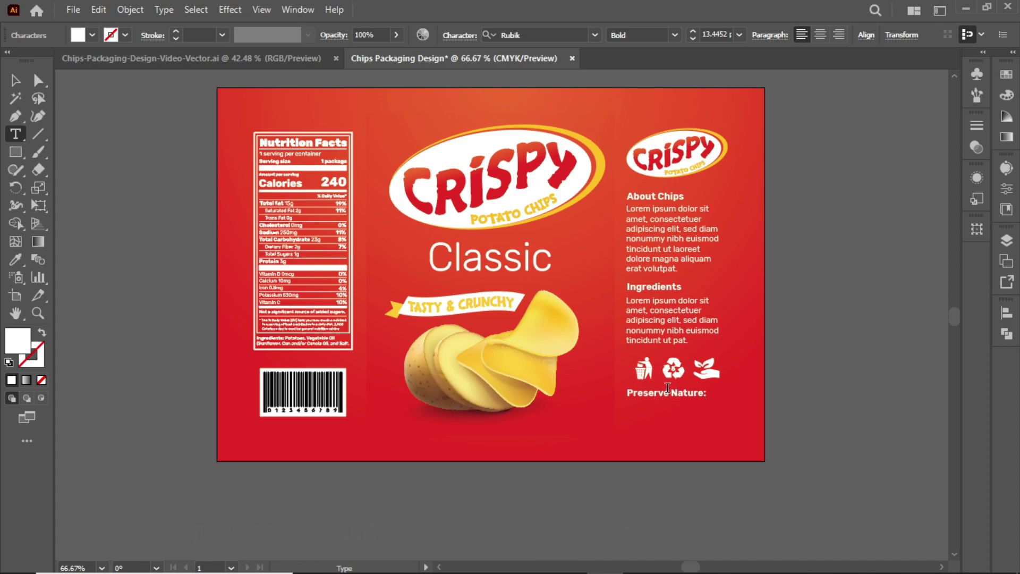
{"action": "key", "text": "Escape"}
Duplicate the Ingredients paragraph below Preserve Nature: and make its text smaller
{"action": "mouse_move", "coordinate": [687, 337]}
{"action": "left_mouse_down"}
{"action": "mouse_move", "coordinate": [688, 429]}
{"action": "mouse_move", "coordinate": [672, 431]}
{"action": "left_mouse_up"}
{"action": "double_click", "coordinate": [675, 415]}
{"action": "key", "text": "ctrl+a"}
{"action": "left_click", "coordinate": [691, 35]}
{"action": "key", "text": "Escape"}
Break the new paragraph after Lorem ipsum and indent its first line
{"action": "key", "text": "ctrl+equal"}
{"action": "key", "text": "ctrl+equal"}
{"action": "key", "text": "ctrl+equal"}
{"action": "key", "text": "t"}
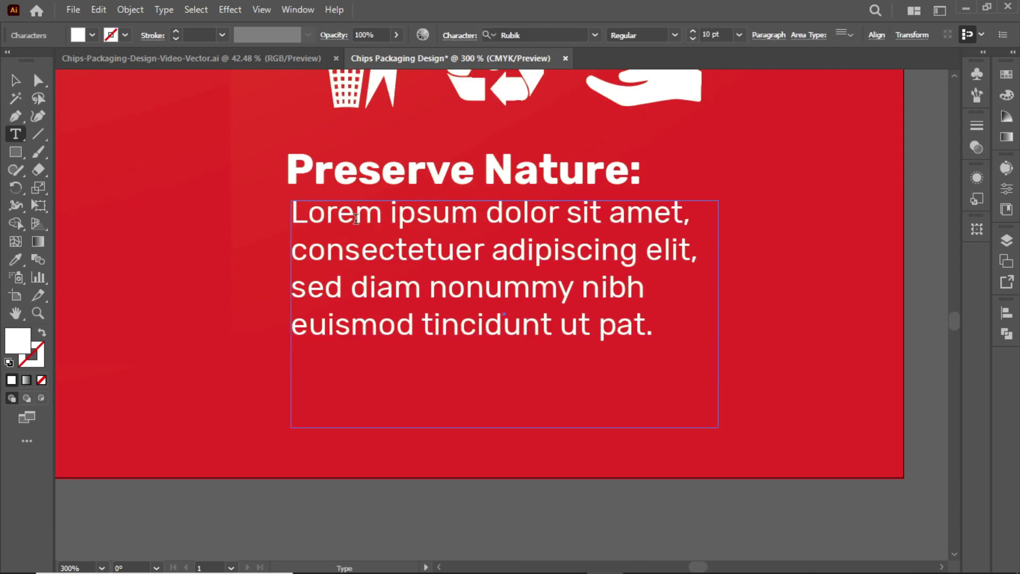
{"action": "key", "text": "Return"}
{"action": "key", "text": "Up"}
{"action": "key", "text": "Tab"}
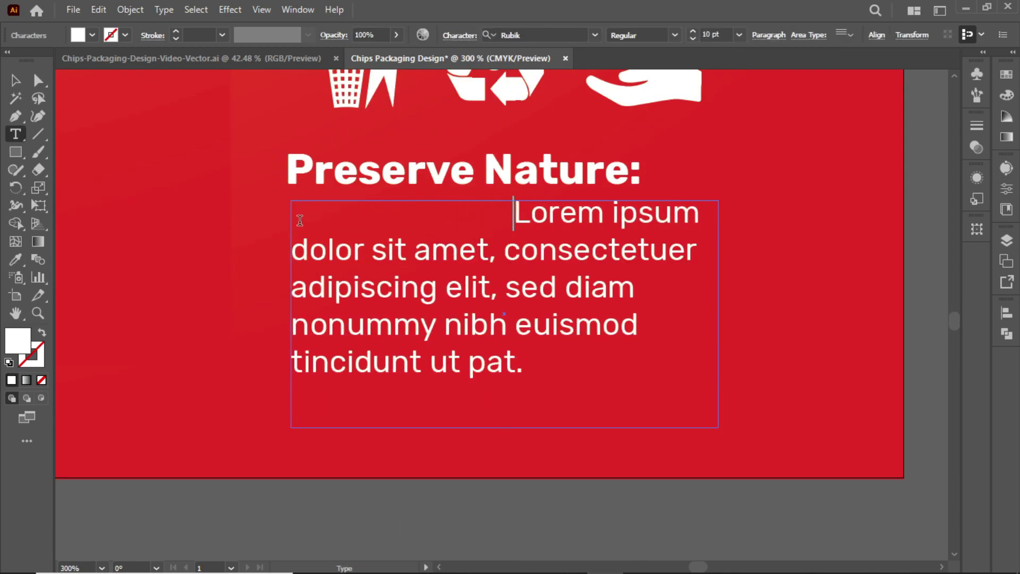
{"action": "key", "text": "Escape"}
Place the paragraph beside the Preserve Nature: label and widen it so lines rewrap
{"action": "left_click_drag", "start_coordinate": [458, 253], "coordinate": [588, 225]}
{"action": "left_click_drag", "start_coordinate": [422, 275], "coordinate": [287, 275]}
{"action": "key", "text": "t"}
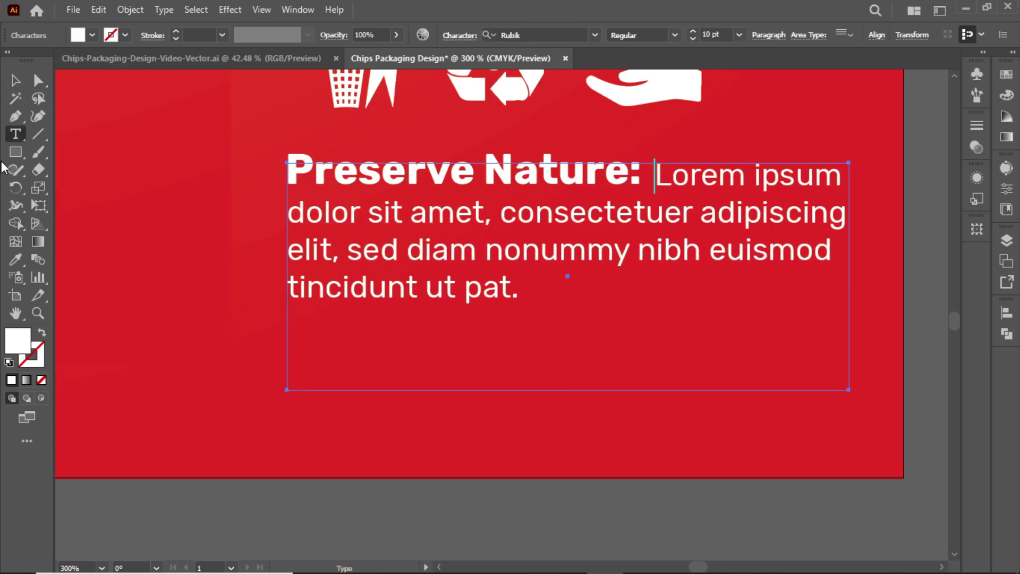
{"action": "key", "text": "Escape"}
{"action": "left_click", "coordinate": [918, 357]}
{"action": "key", "text": "ctrl+minus"}
{"action": "key", "text": "ctrl+minus"}
{"action": "key", "text": "ctrl+minus"}
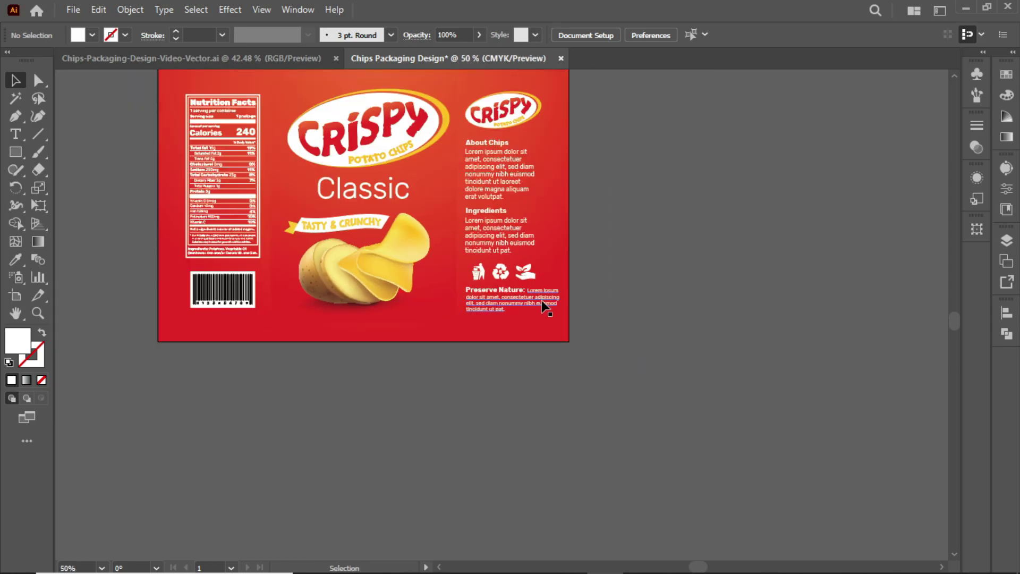
Scale the Preserve Nature text box down to fit the right panel
{"action": "left_click", "coordinate": [503, 295]}
{"action": "scroll", "coordinate": [502, 295], "scroll_direction": "up", "scroll_amount": 1}
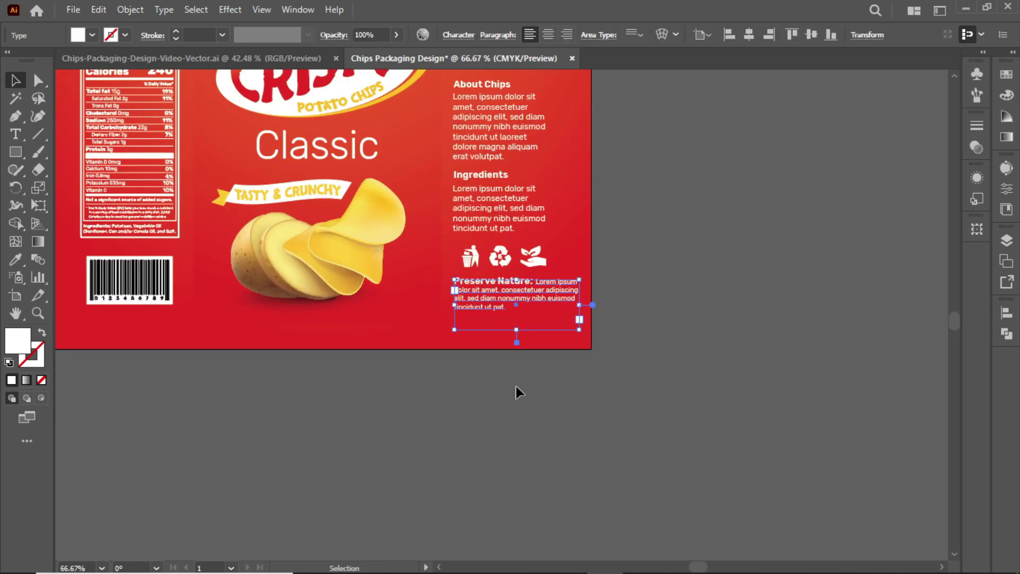
{"action": "left_click_drag", "start_coordinate": [518, 392], "coordinate": [531, 365]}
{"action": "left_click", "coordinate": [561, 304]}
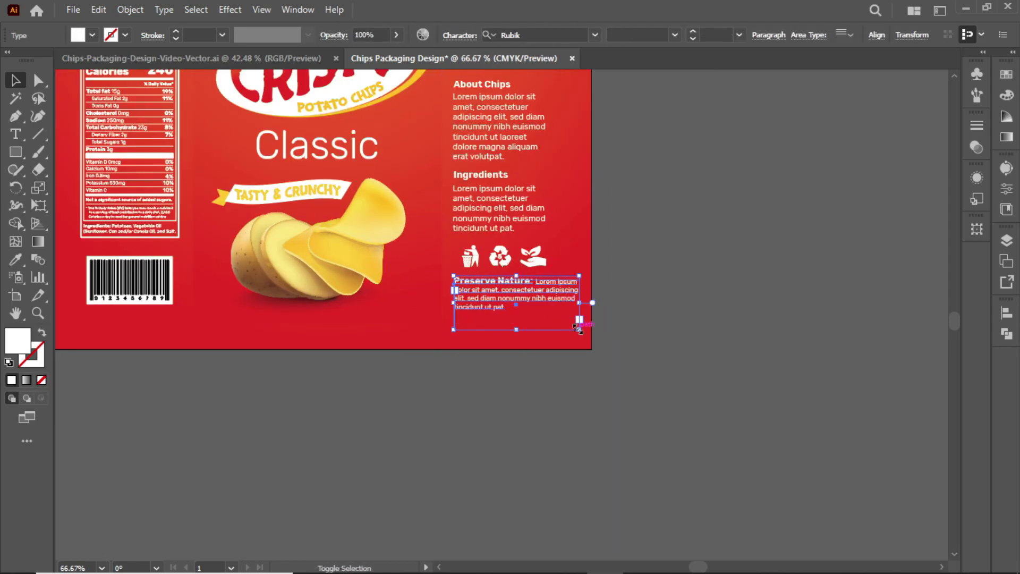
{"action": "left_click_drag", "start_coordinate": [579, 327], "coordinate": [548, 316]}
{"action": "left_click", "coordinate": [643, 346]}
{"action": "left_click", "coordinate": [502, 290]}
{"action": "left_click", "coordinate": [458, 35]}
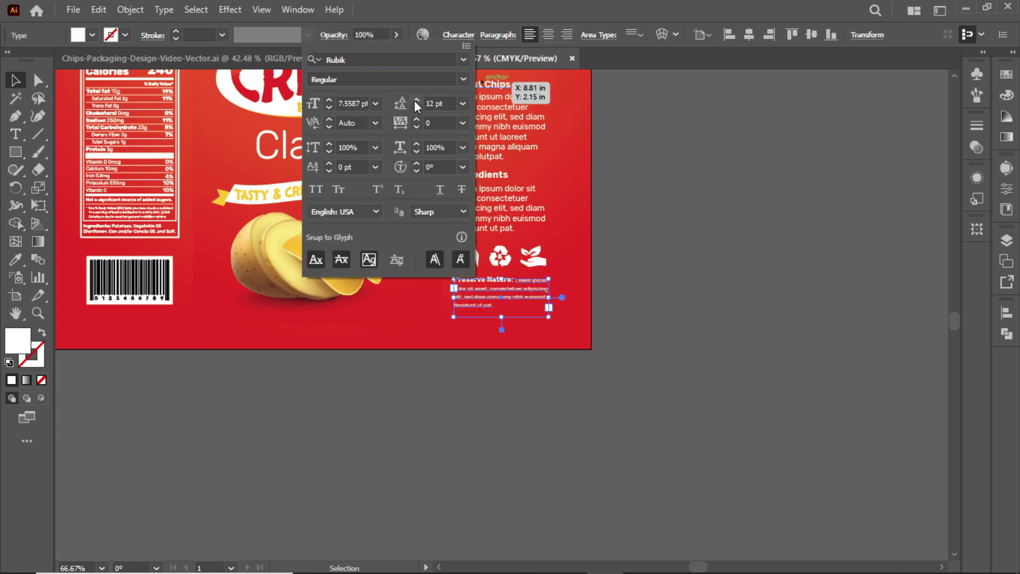
{"action": "left_click", "coordinate": [646, 312]}
Review the whole artwork and its layers, then export the package with Export As
{"action": "mouse_move", "coordinate": [647, 312]}
{"action": "left_mouse_down"}
{"action": "mouse_move", "coordinate": [799, 402]}
{"action": "mouse_move", "coordinate": [654, 171]}
{"action": "mouse_move", "coordinate": [645, 91]}
{"action": "left_mouse_up"}
{"action": "left_click", "coordinate": [287, 181]}
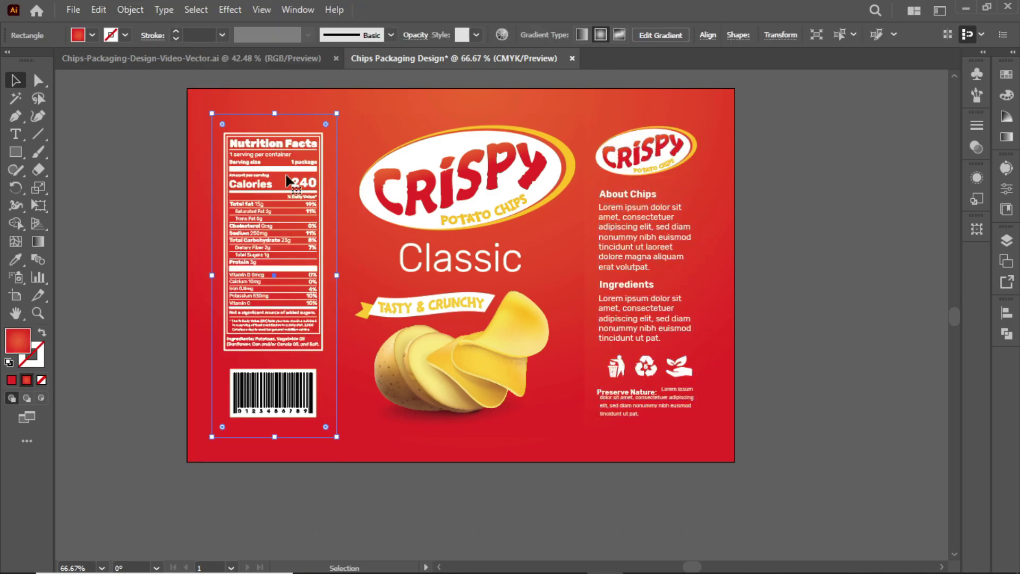
{"action": "left_click_drag", "start_coordinate": [821, 477], "coordinate": [186, 81]}
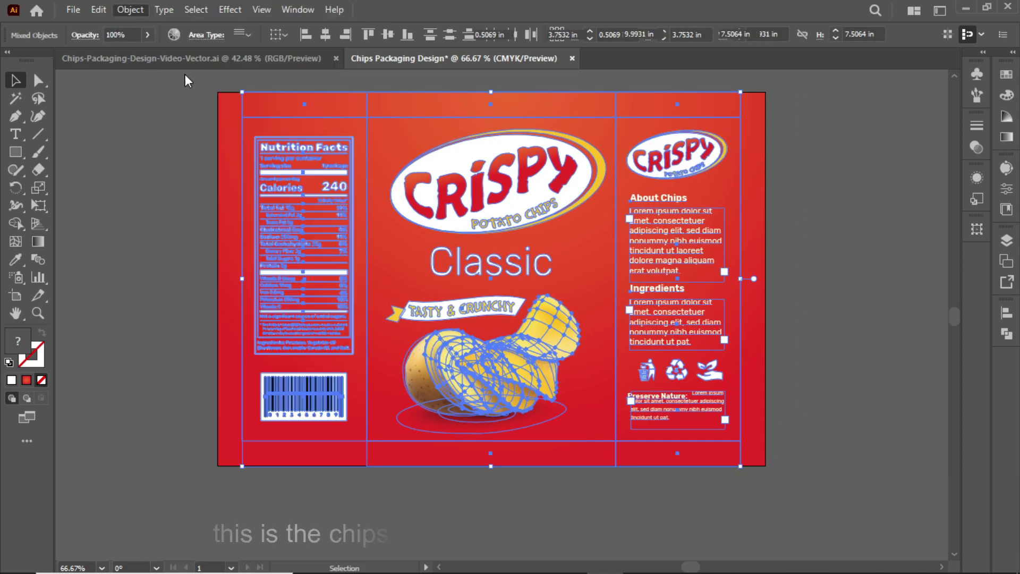
{"action": "left_click", "coordinate": [186, 80]}
{"action": "left_click", "coordinate": [1007, 241]}
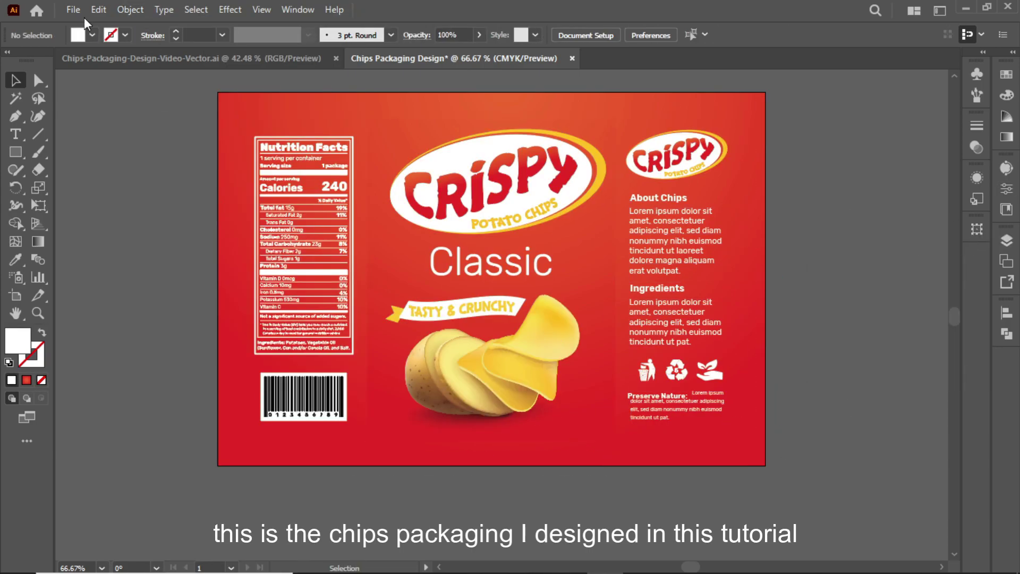
{"action": "left_click", "coordinate": [73, 10]}
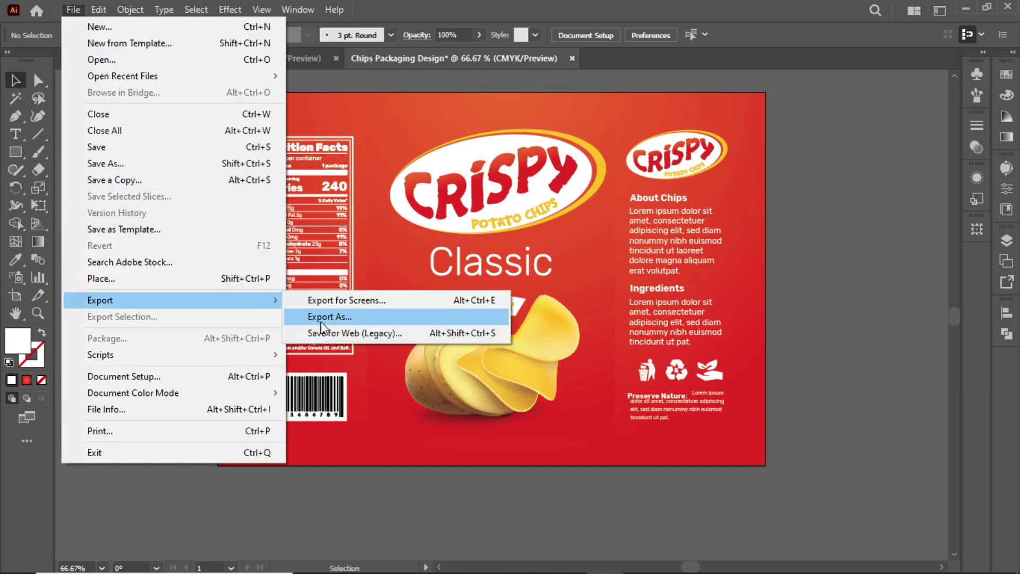
{"action": "left_click", "coordinate": [332, 316]}
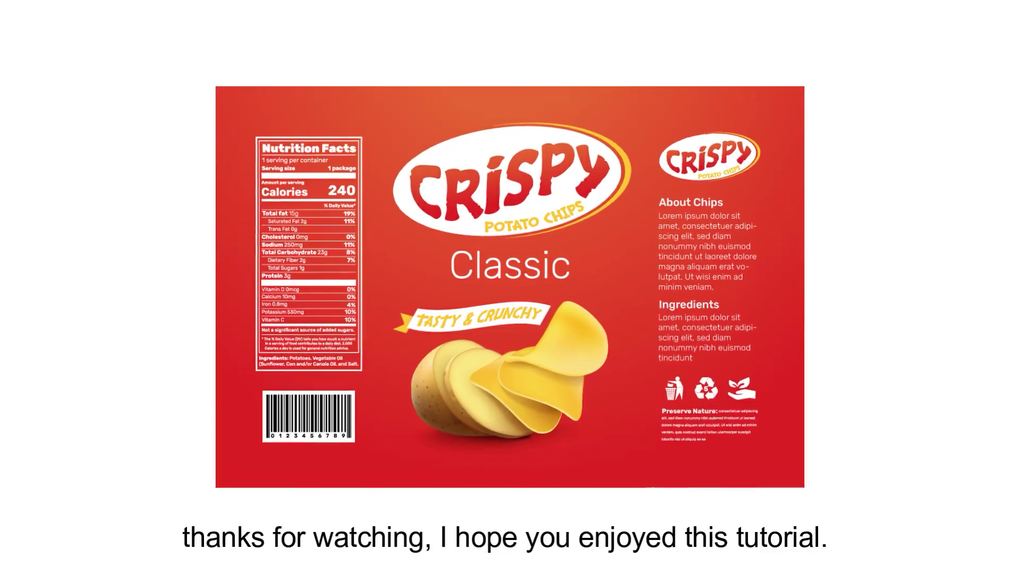